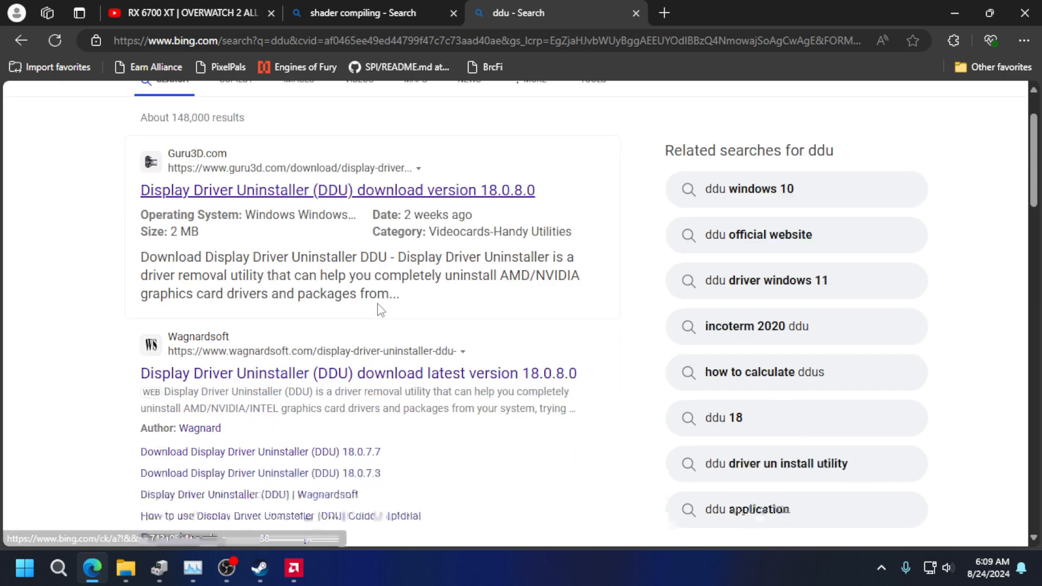
# Open the Wagnardsoft search result, agree to the privacy notice, and open the full Display Driver Uninstaller (DDU) 18.0.8.0 article.
pyautogui.click(359, 299)
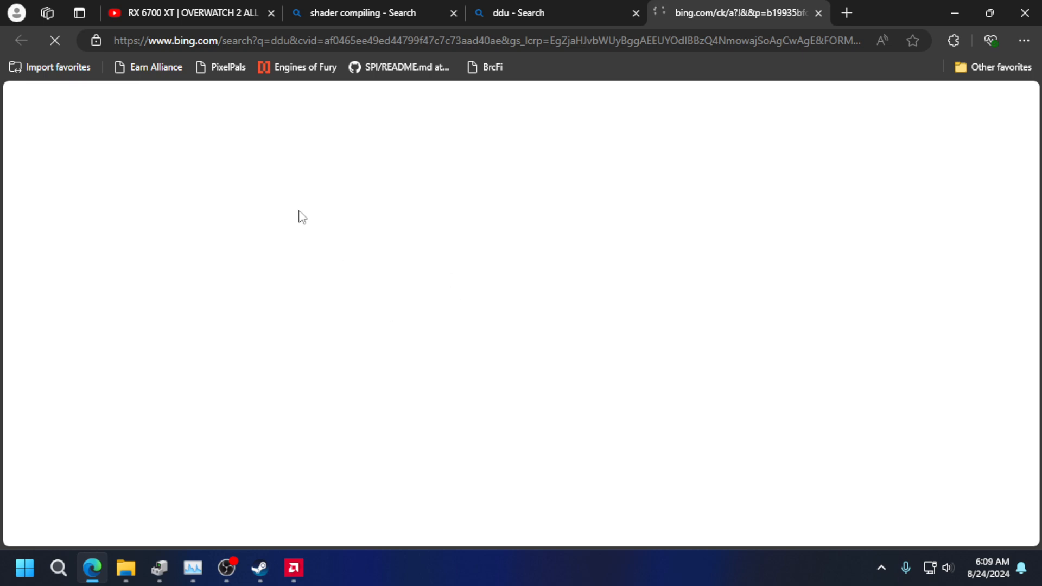
pyautogui.scroll(-6, 479, 342)
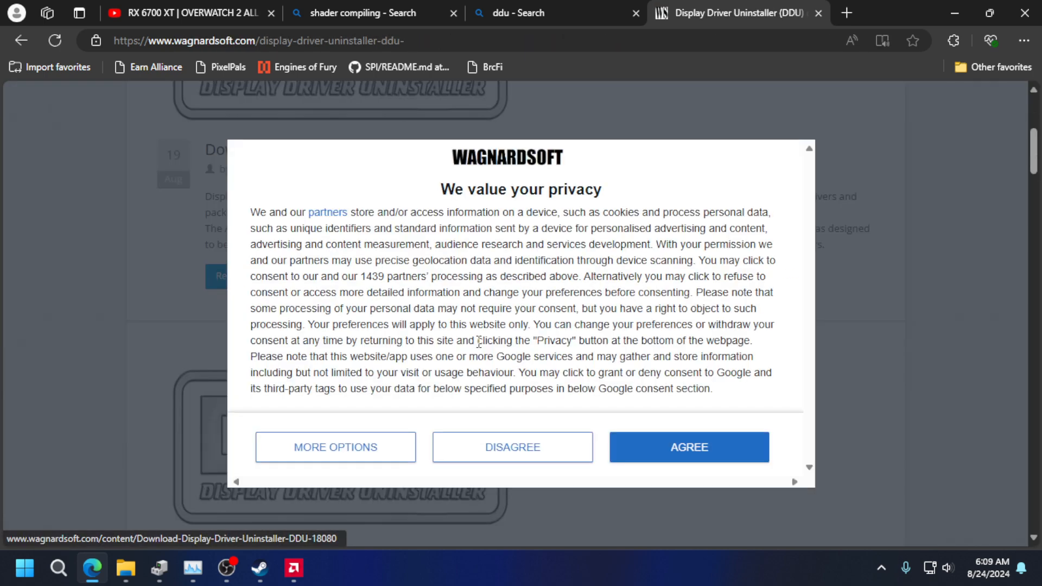
pyautogui.click(689, 447)
pyautogui.scroll(3, 486, 434)
pyautogui.scroll(-2, 375, 461)
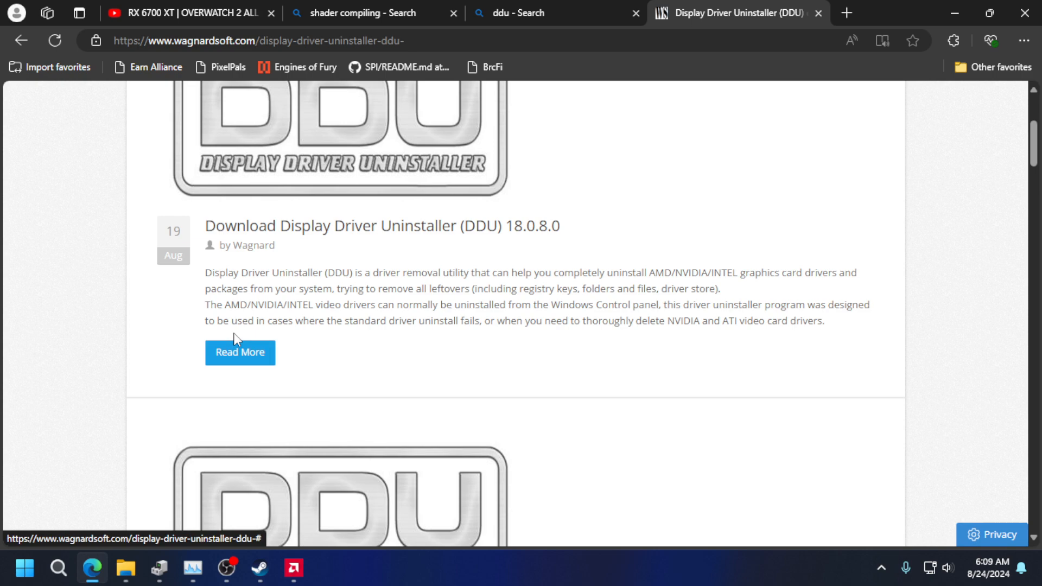
pyautogui.click(242, 353)
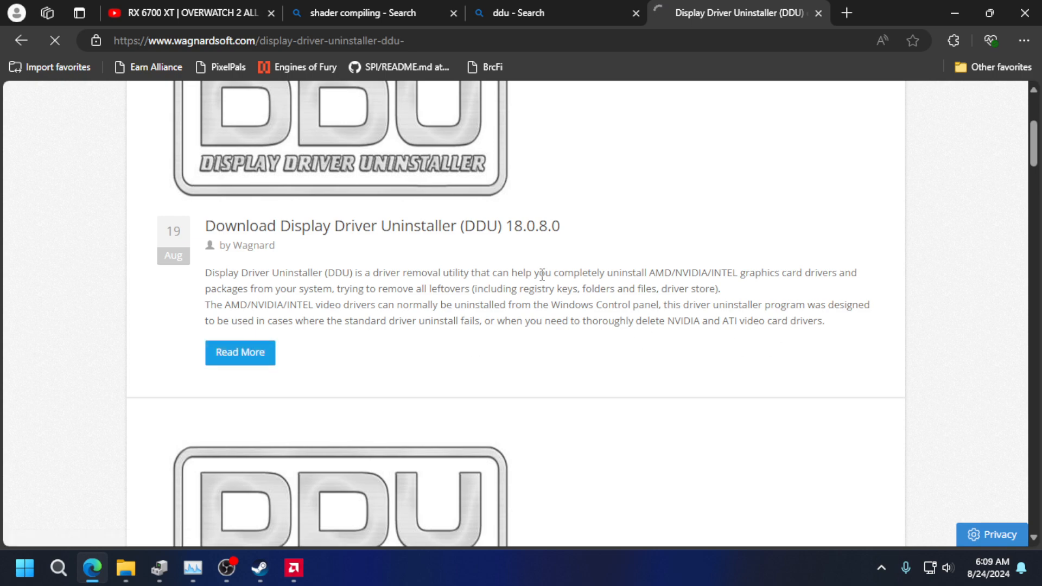
# Find the download and support link in the DDU 18.0.8.0 article and open it.
pyautogui.scroll(-15, 442, 325)
pyautogui.scroll(6, 391, 334)
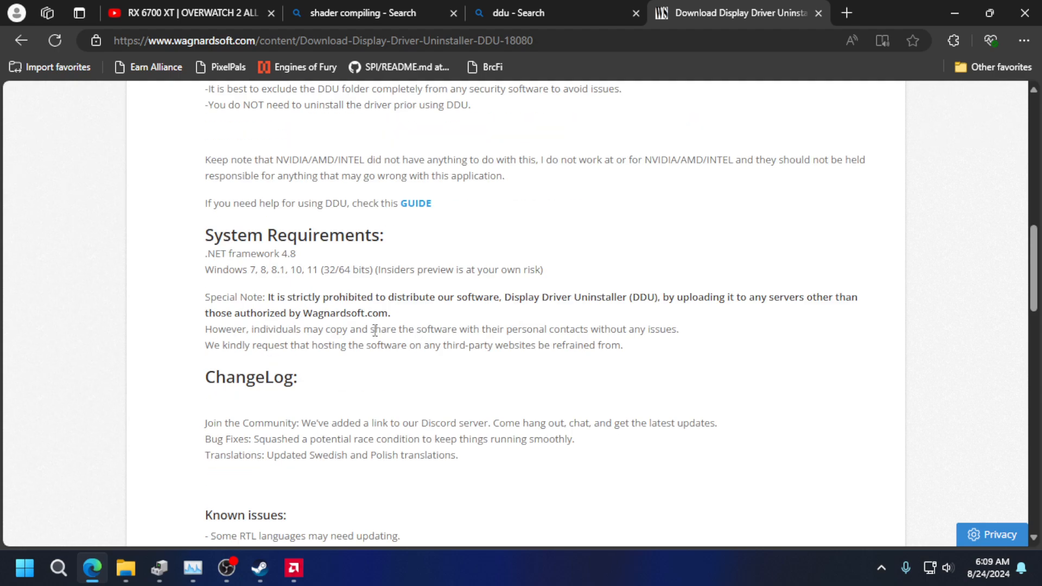
pyautogui.scroll(10, 374, 330)
pyautogui.scroll(-20, 380, 347)
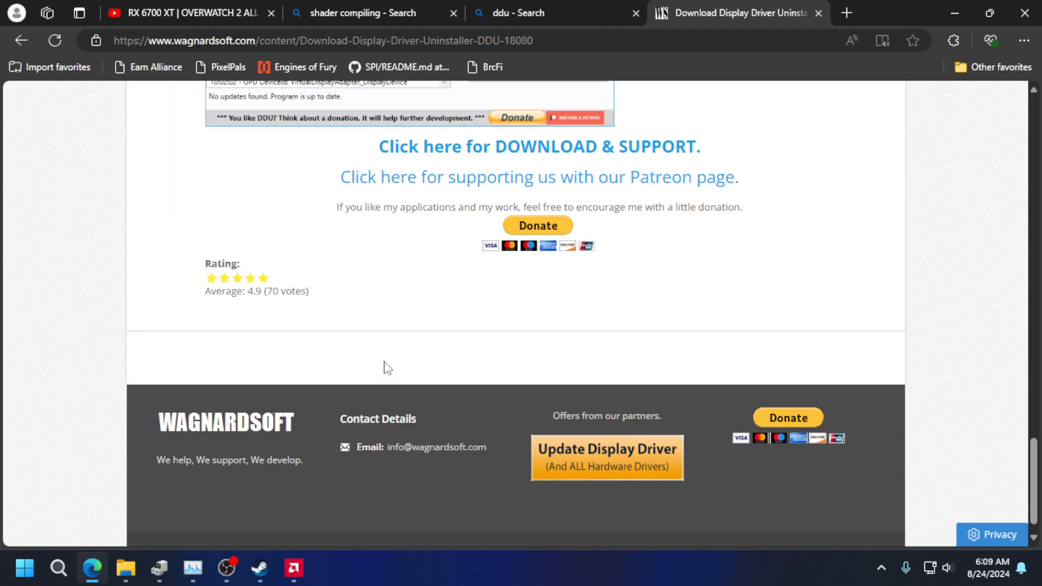
pyautogui.scroll(5, 386, 368)
pyautogui.click(569, 452)
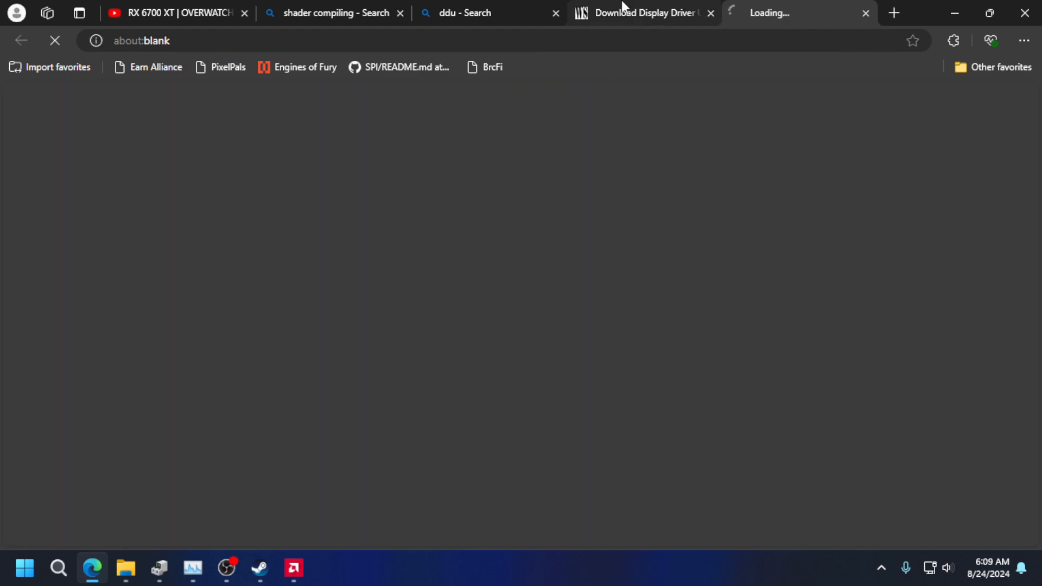
# Download the "Portable / self-extracting" version of DDU from the forum post.
pyautogui.scroll(-5, 435, 395)
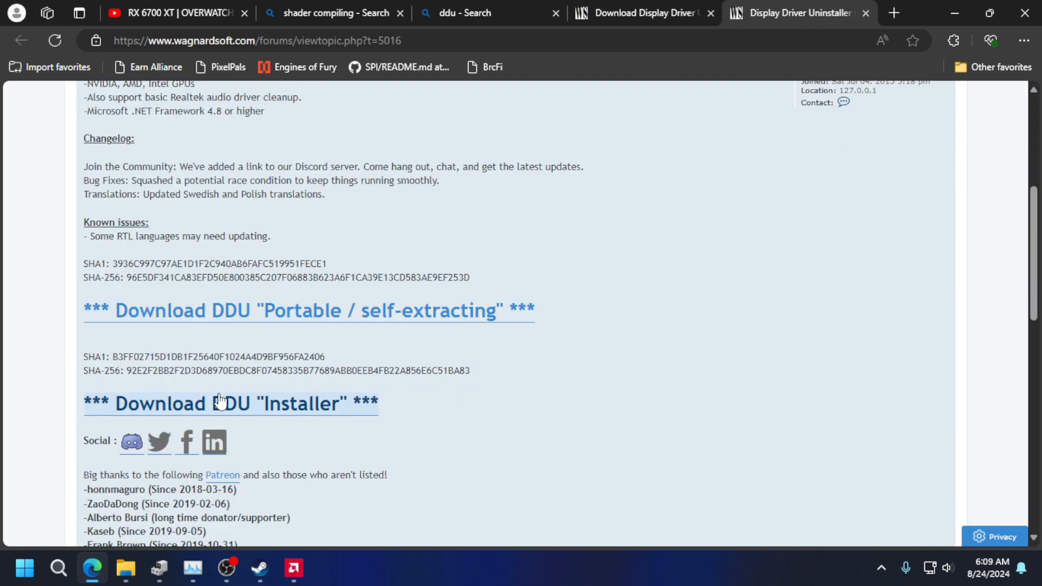
pyautogui.scroll(6, 220, 402)
pyautogui.scroll(-9, 250, 346)
pyautogui.scroll(3, 249, 347)
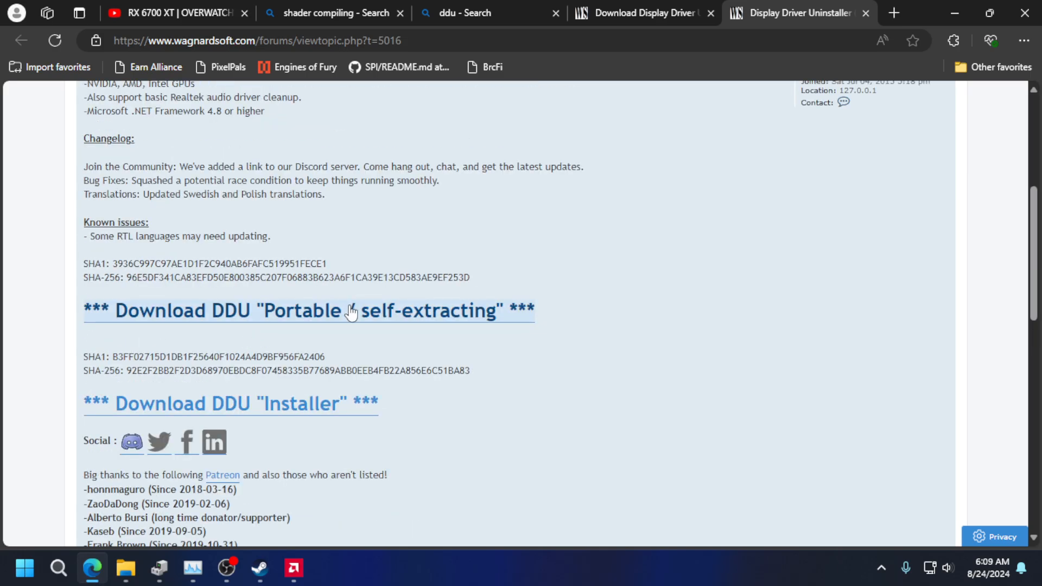
pyautogui.click(351, 313)
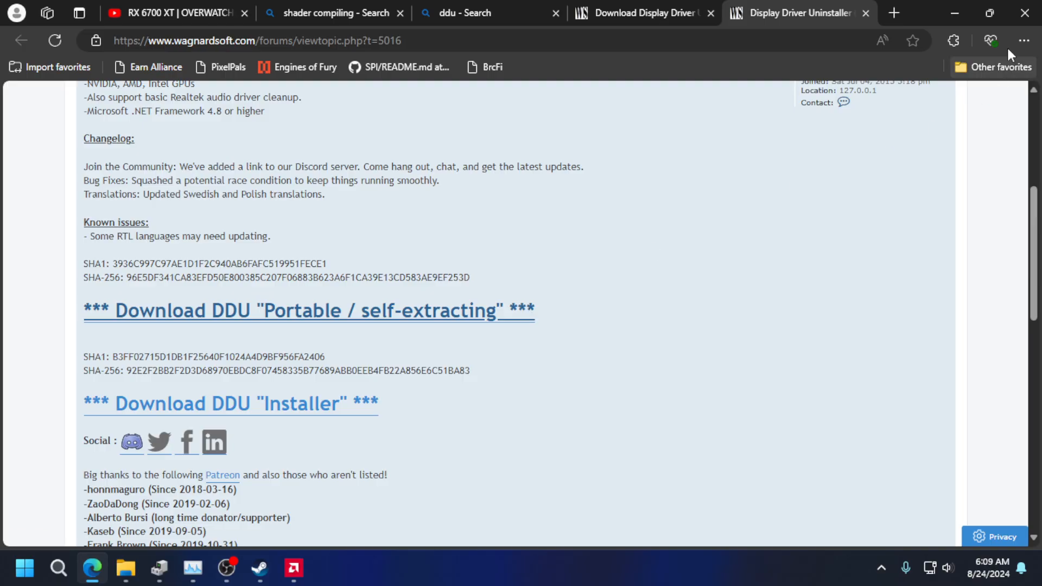
pyautogui.click(253, 308)
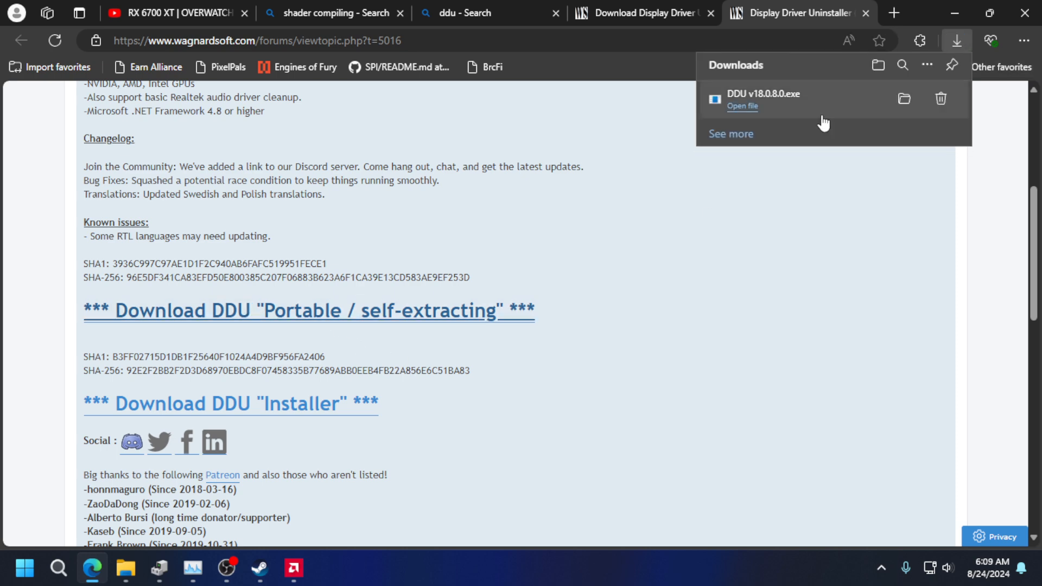
# Extract the downloaded DDU v18.0.8.0.exe into the Downloads folder and open the extracted DDU v18.0.8.0 folder in File Explorer.
pyautogui.click(748, 108)
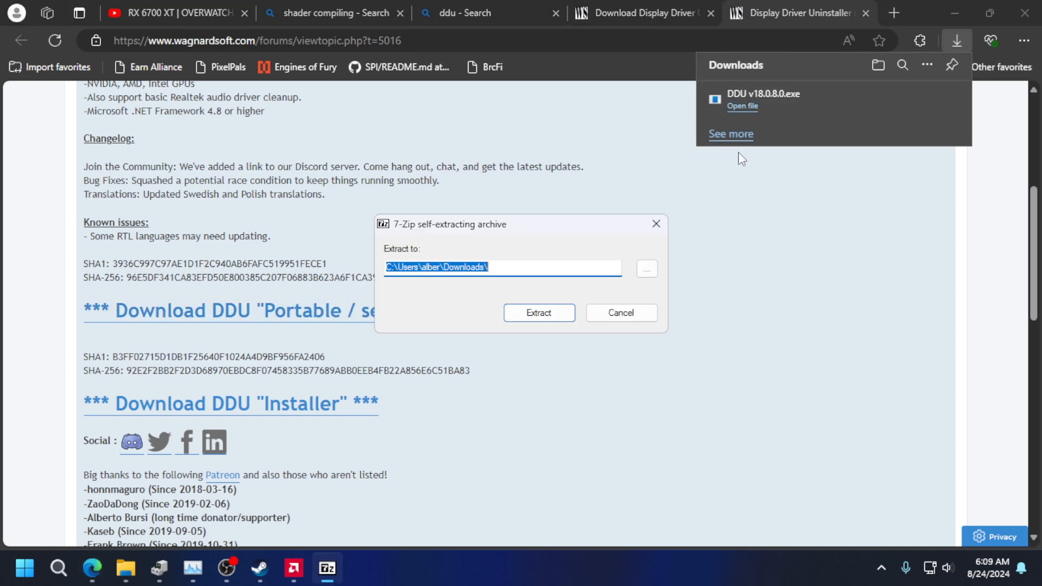
pyautogui.click(562, 313)
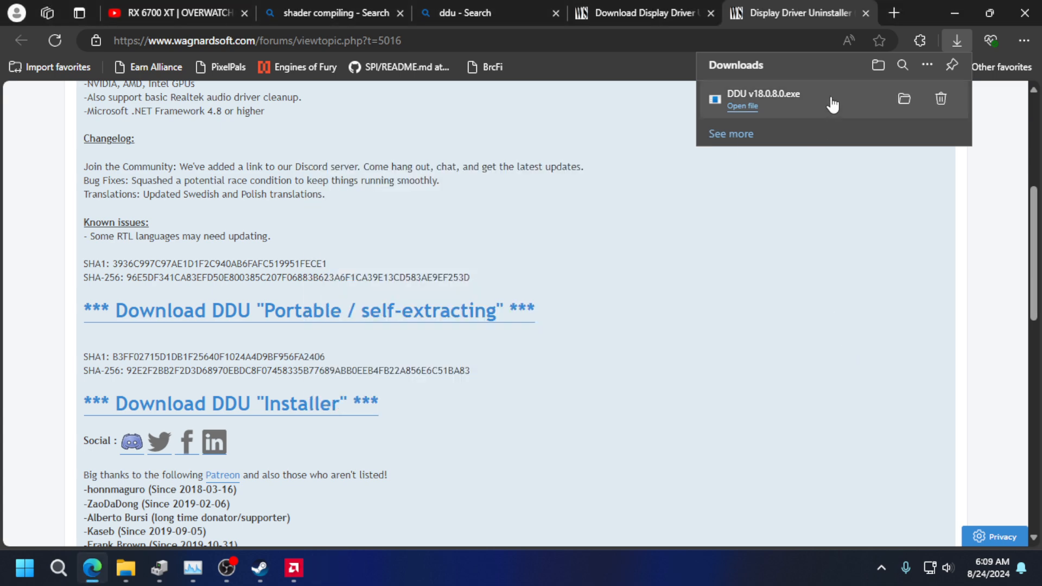
pyautogui.click(125, 568)
pyautogui.scroll(5, 407, 279)
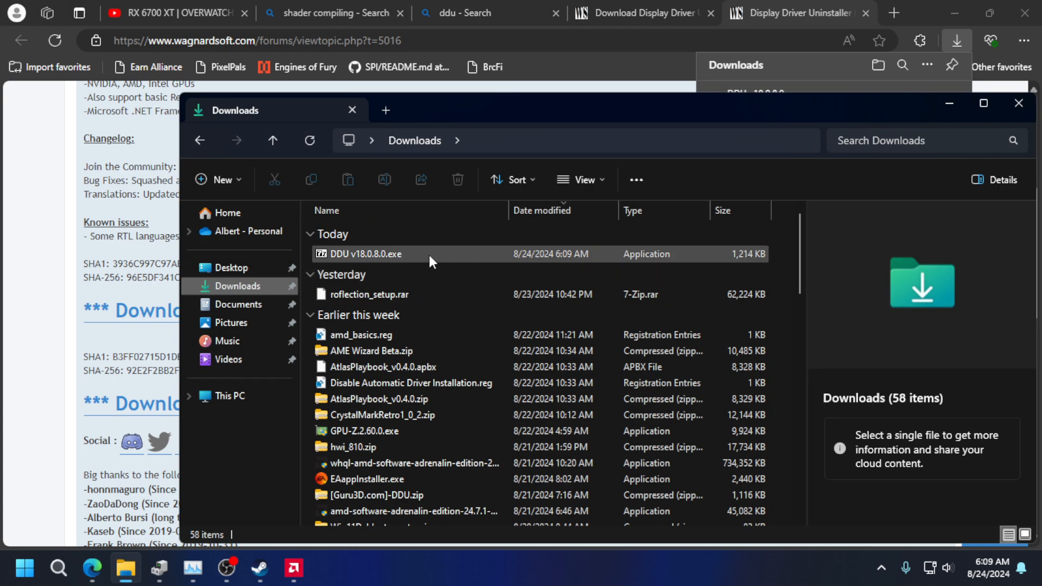
pyautogui.scroll(-5, 434, 286)
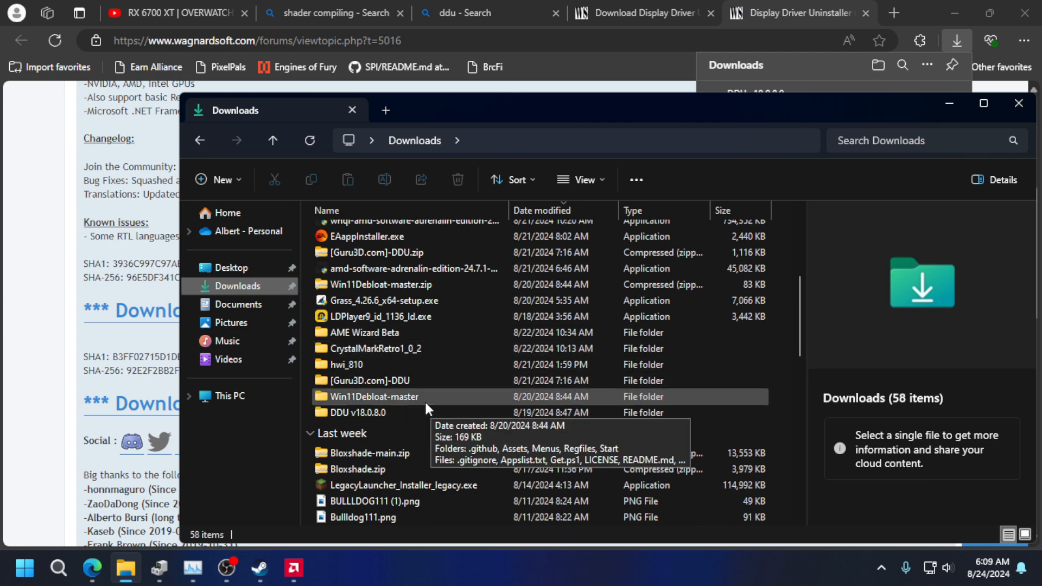
pyautogui.doubleClick(394, 412)
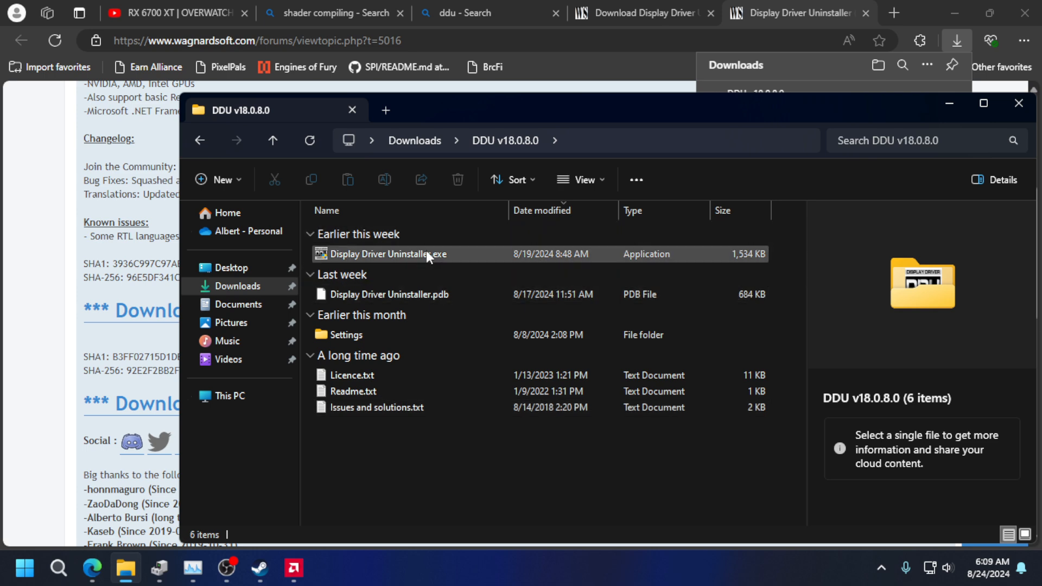
# Launch Display Driver Uninstaller.exe with permission to make changes, and dismiss its first-launch notice, default options and Safe Mode notice.
pyautogui.click(427, 256)
pyautogui.doubleClick(401, 249)
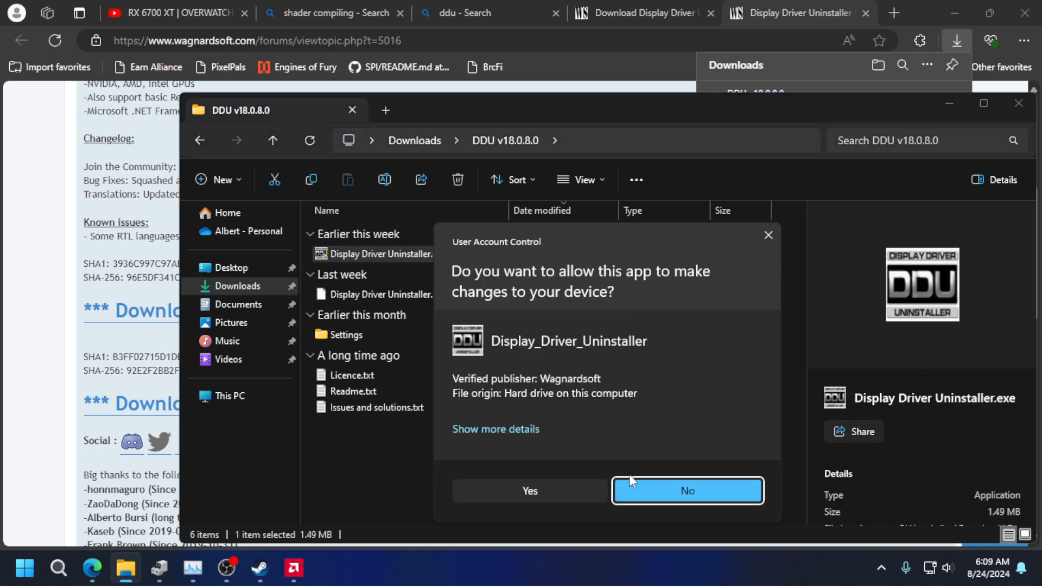
pyautogui.click(581, 491)
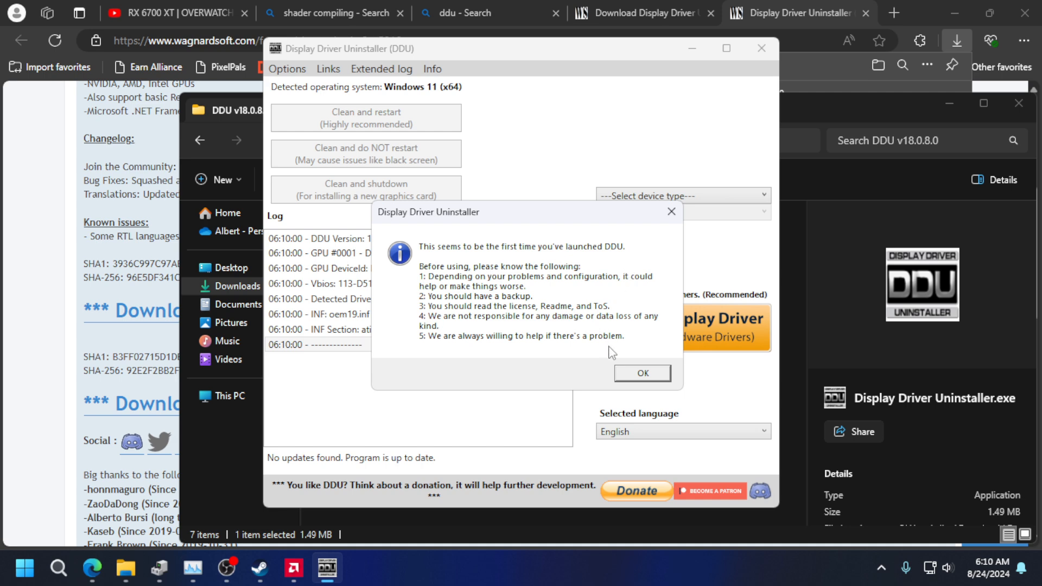
pyautogui.click(672, 212)
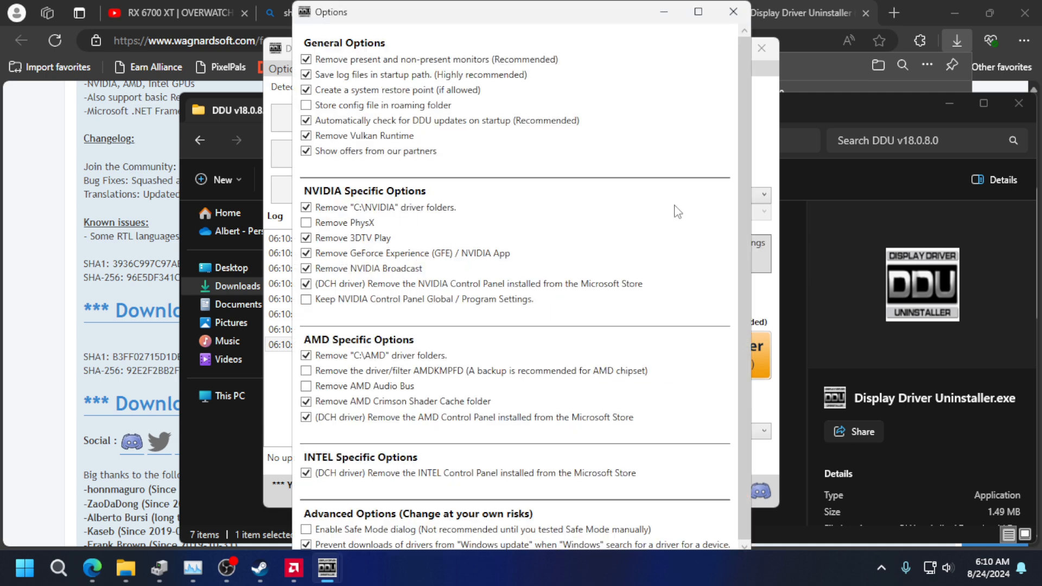
pyautogui.click(733, 12)
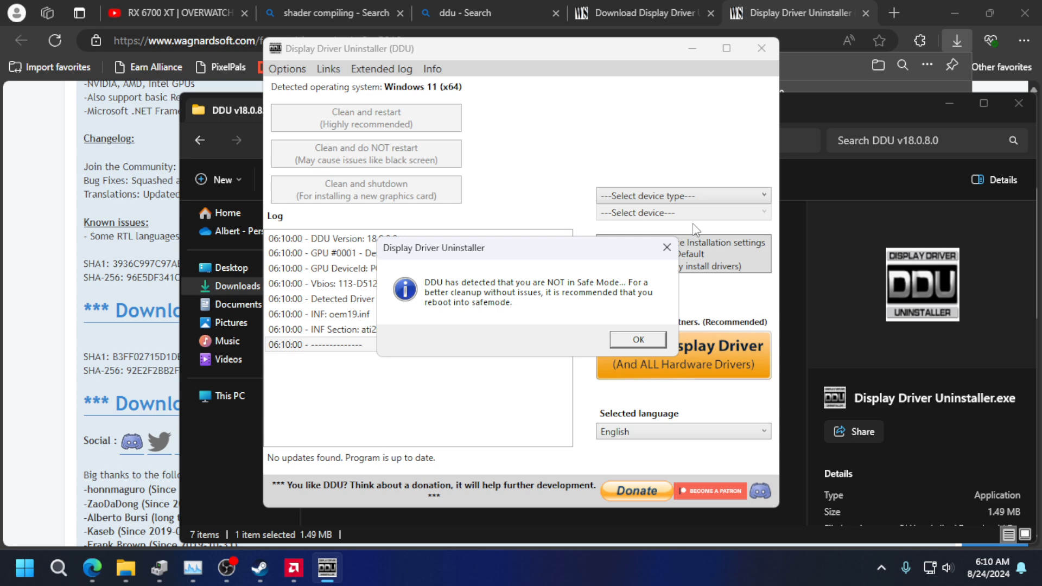
pyautogui.click(632, 341)
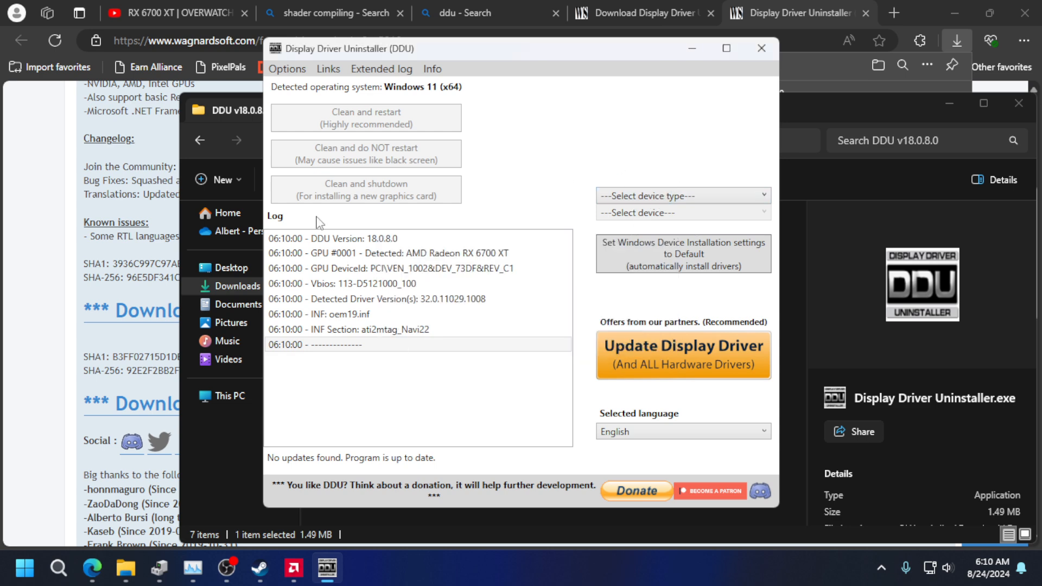
# Switch back to the browser and search the web for "how to get into safe mode in windows 11".
pyautogui.click(9, 271)
pyautogui.click(434, 48)
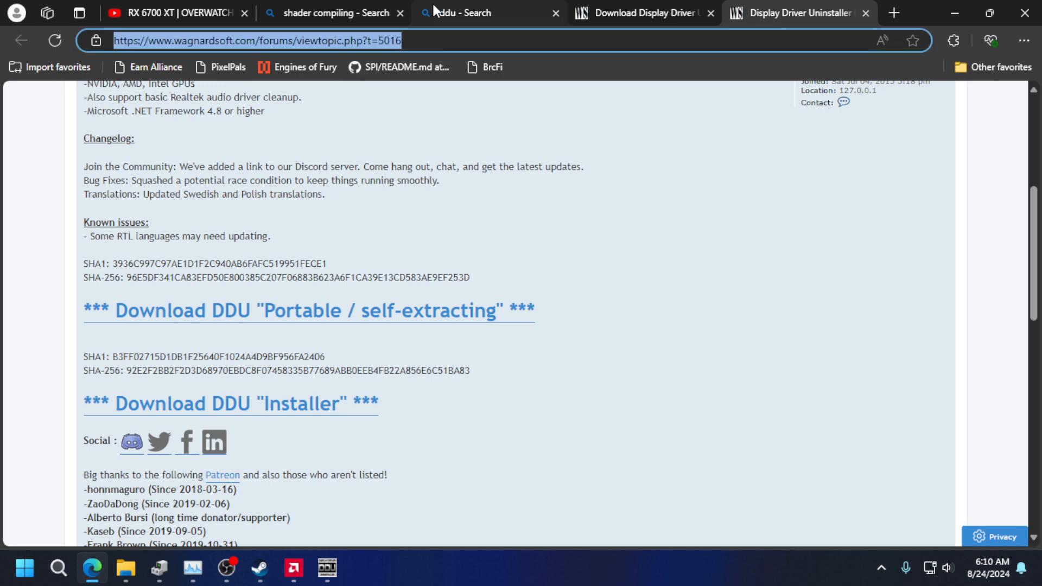
pyautogui.write('how ')
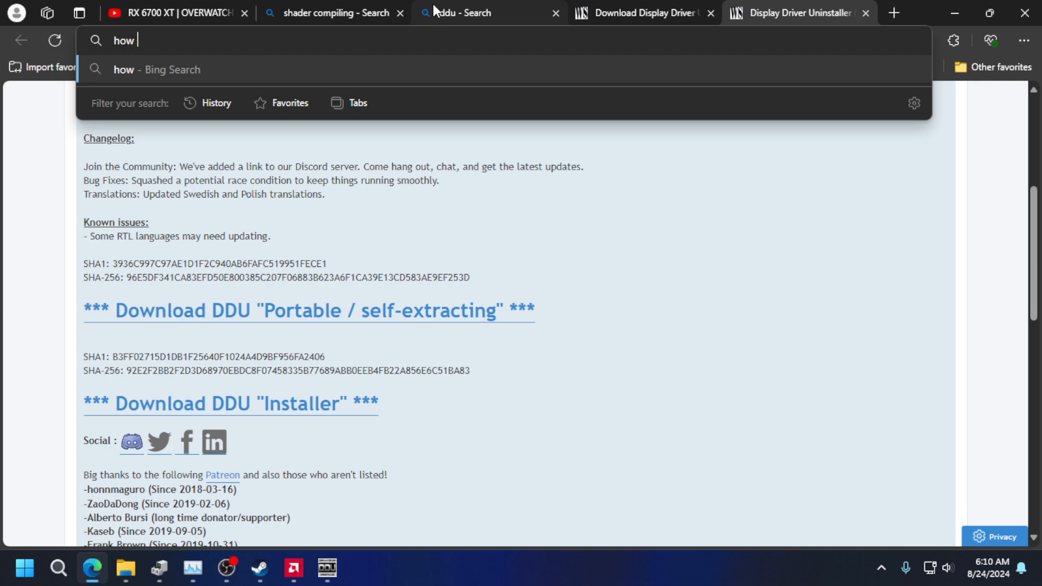
pyautogui.write('to get into safe ')
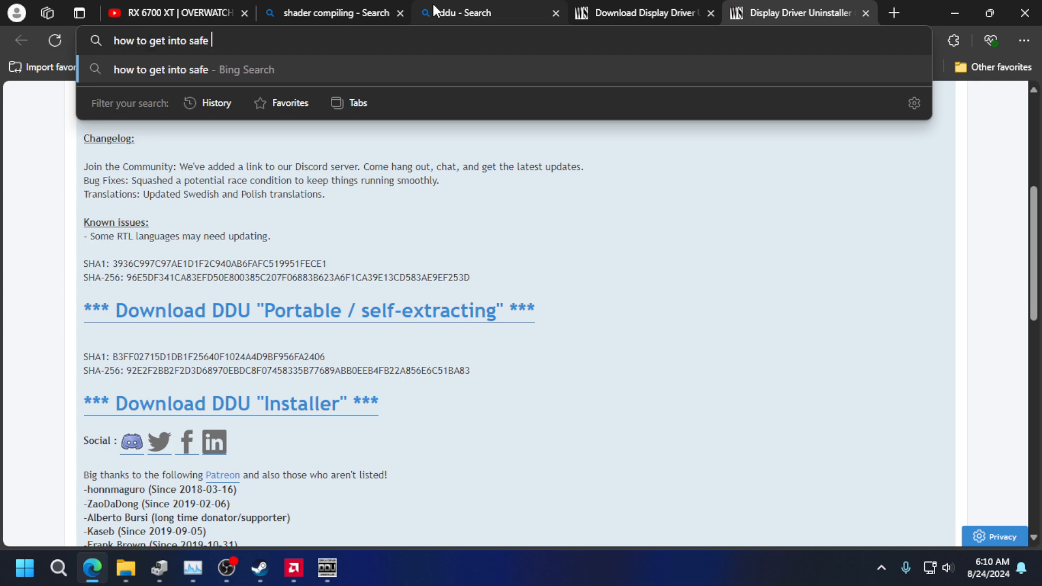
pyautogui.write('mode in windows 11')
pyautogui.press('Return')
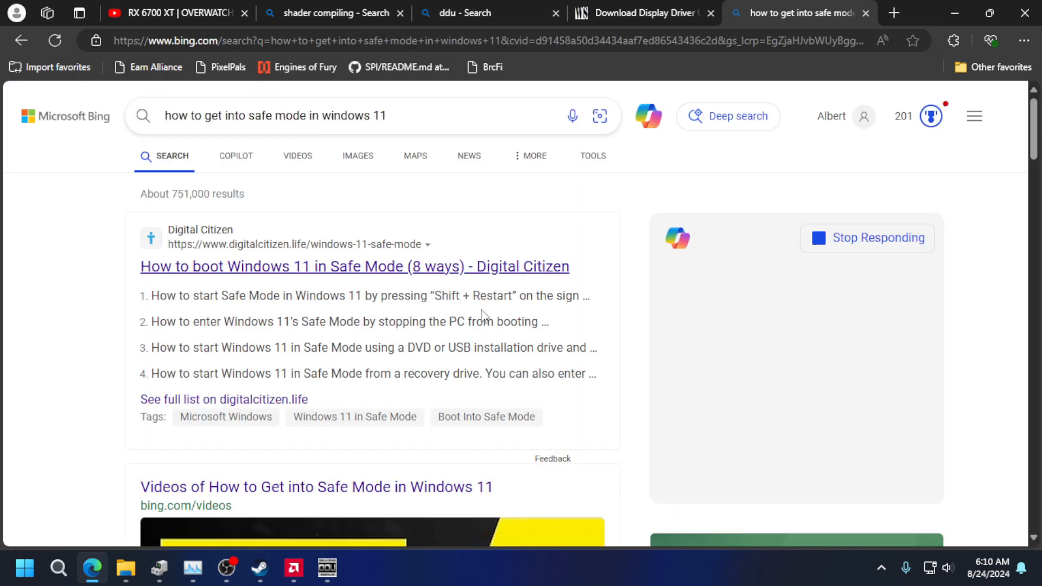
# View the Windows power options for shutting down or restarting, and close them without choosing one.
pyautogui.click(24, 568)
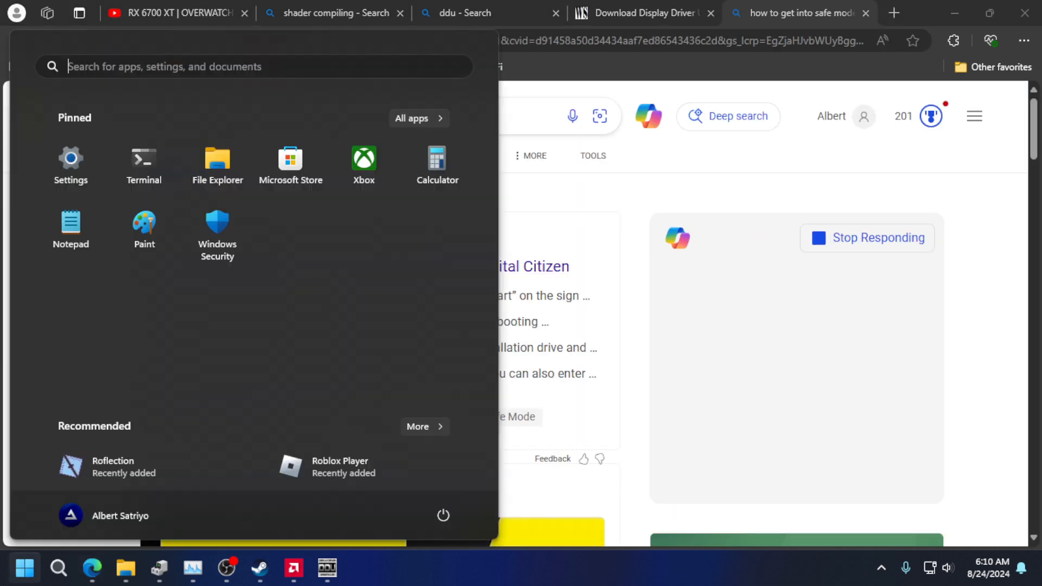
pyautogui.click(445, 513)
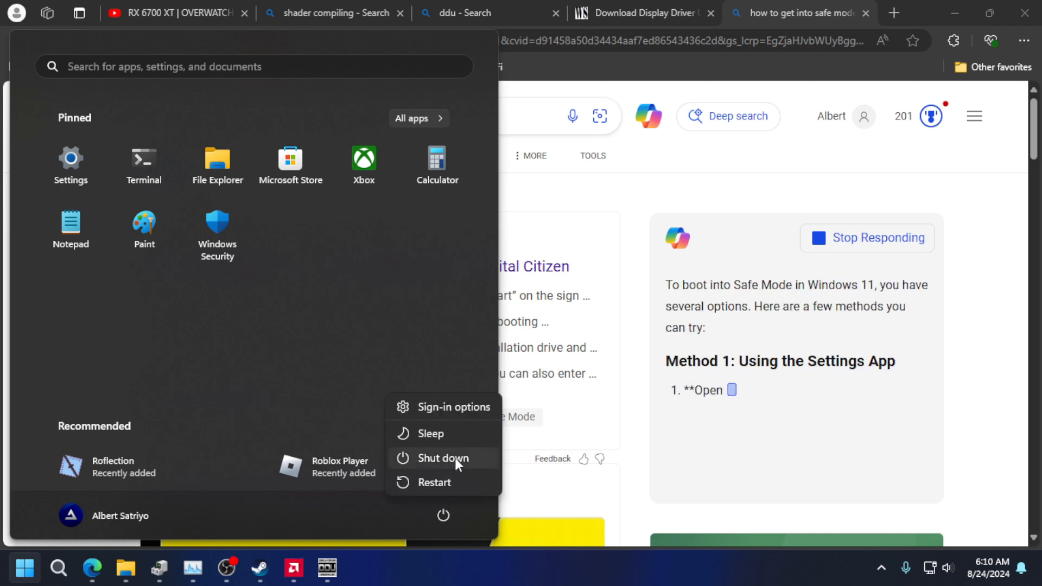
pyautogui.click(635, 442)
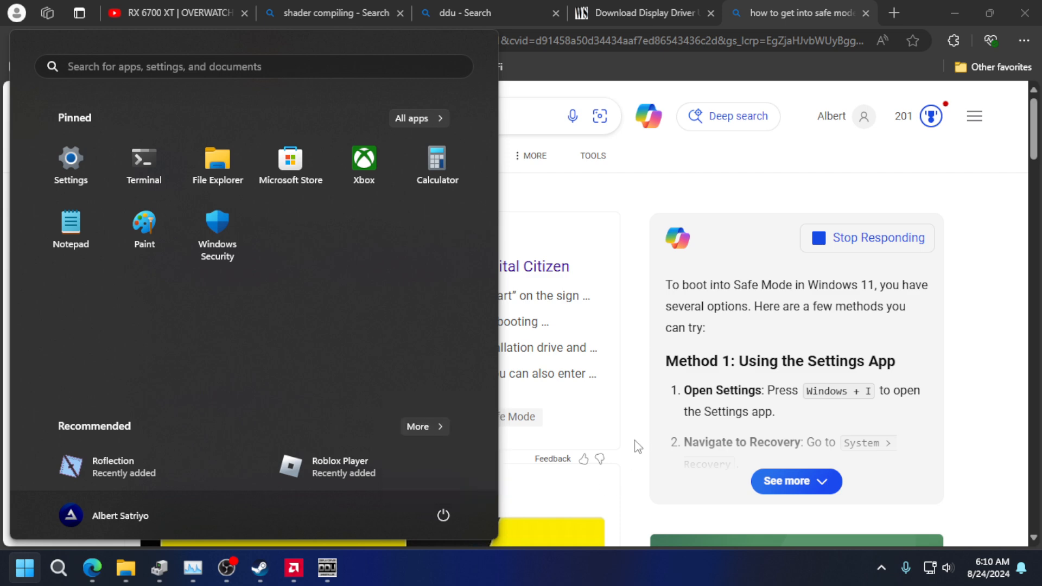
pyautogui.click(635, 445)
# Switch to Display Driver Uninstaller and select GPU as the device type to clean.
pyautogui.scroll(-2, 378, 508)
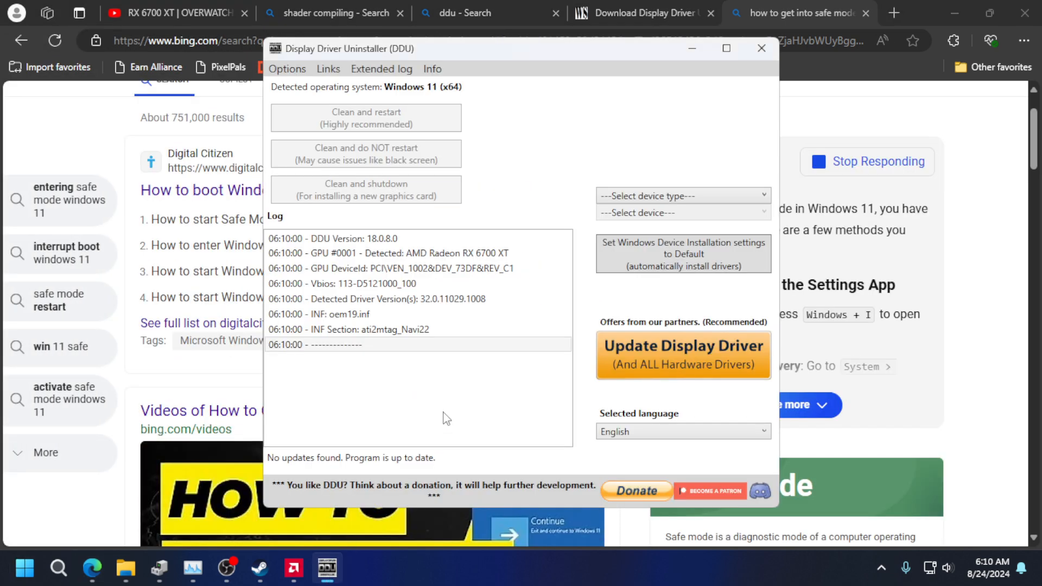
pyautogui.click(679, 194)
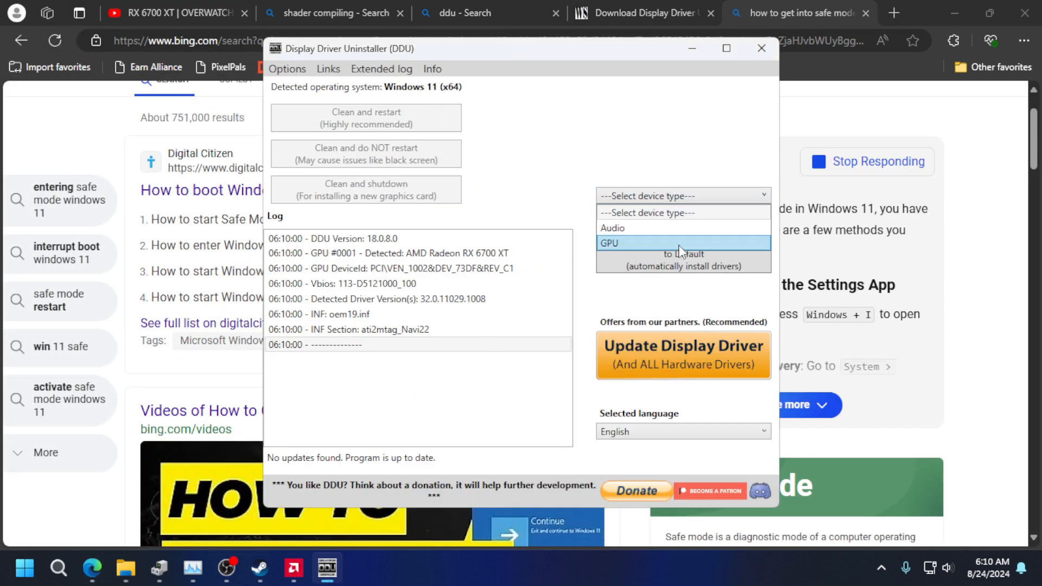
pyautogui.click(679, 242)
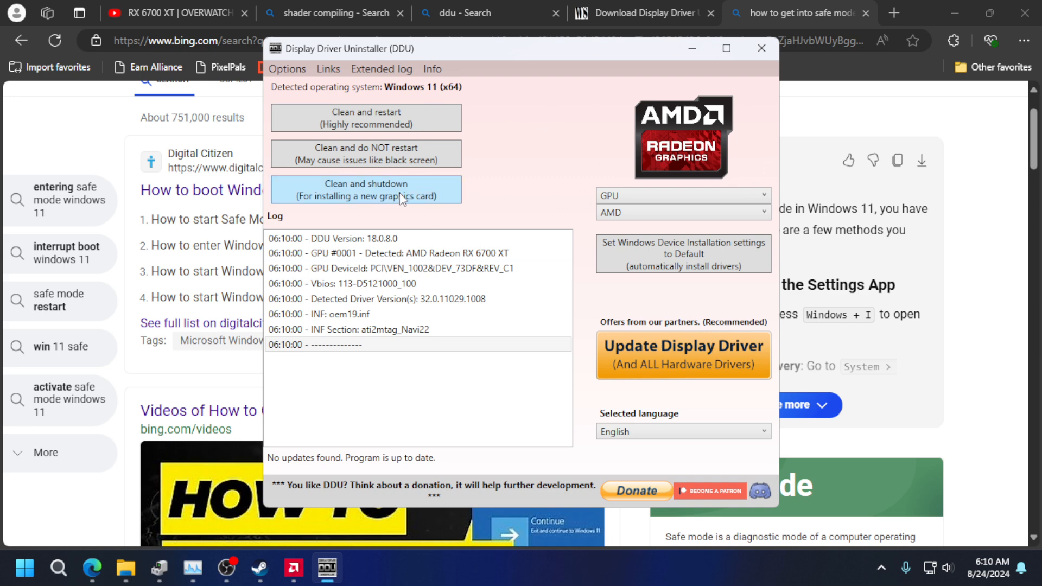
# Open Device Manager and list the devices by connection, down to the PCI Express Root Complex entries.
pyautogui.click(24, 568)
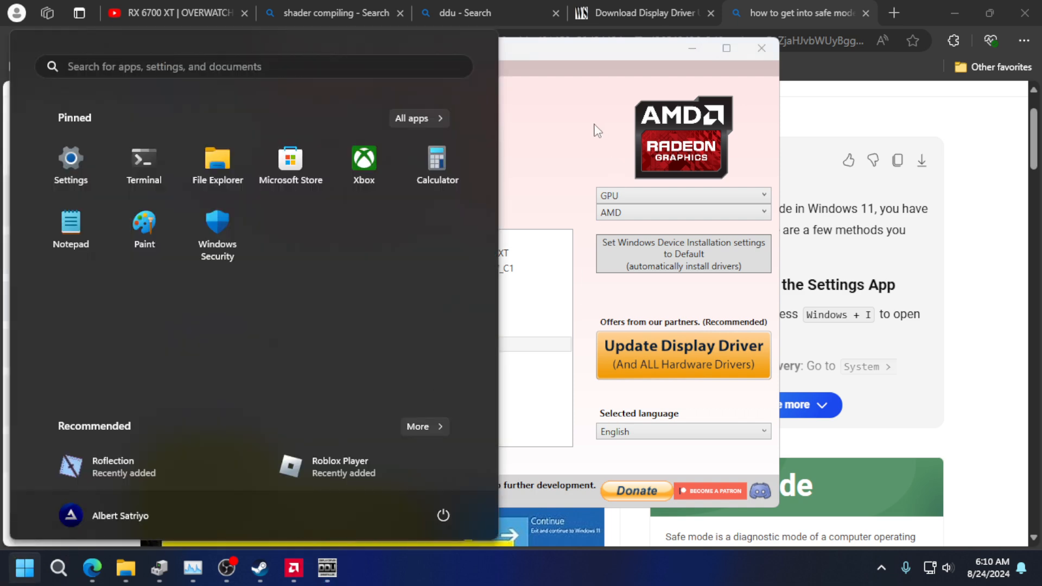
pyautogui.write('dev')
pyautogui.press('Return')
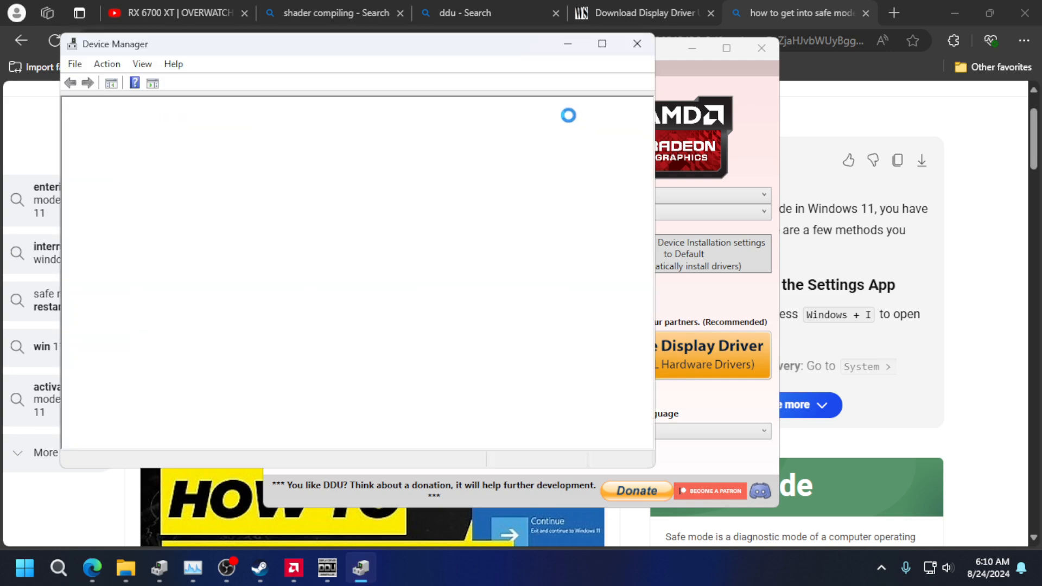
pyautogui.click(142, 64)
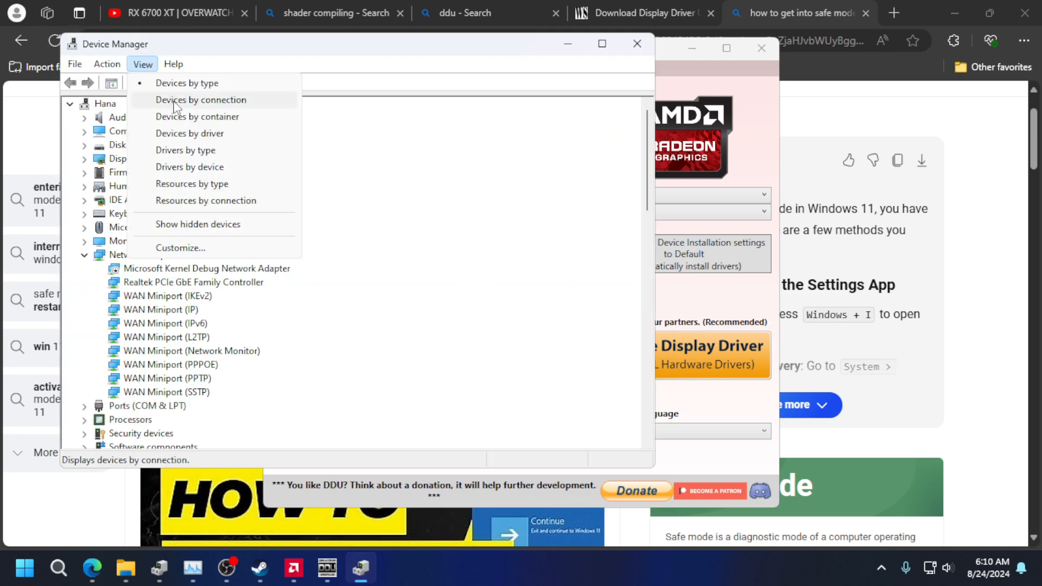
pyautogui.click(176, 105)
pyautogui.scroll(-4, 263, 358)
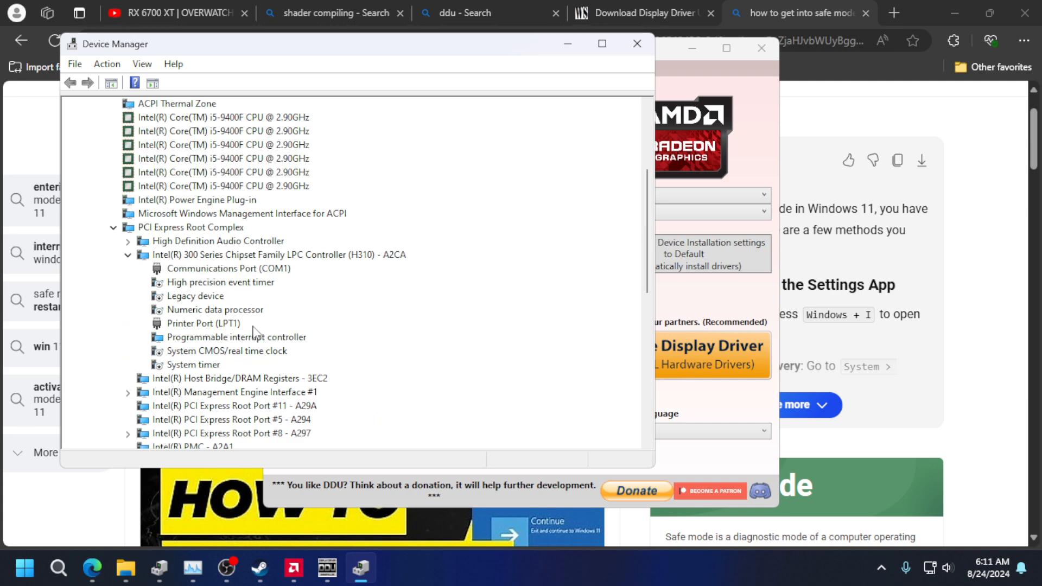
# Look over the devices listed by connection, switch the listing back to devices by type, and collapse the System devices category.
pyautogui.scroll(-2, 260, 356)
pyautogui.scroll(-2, 335, 332)
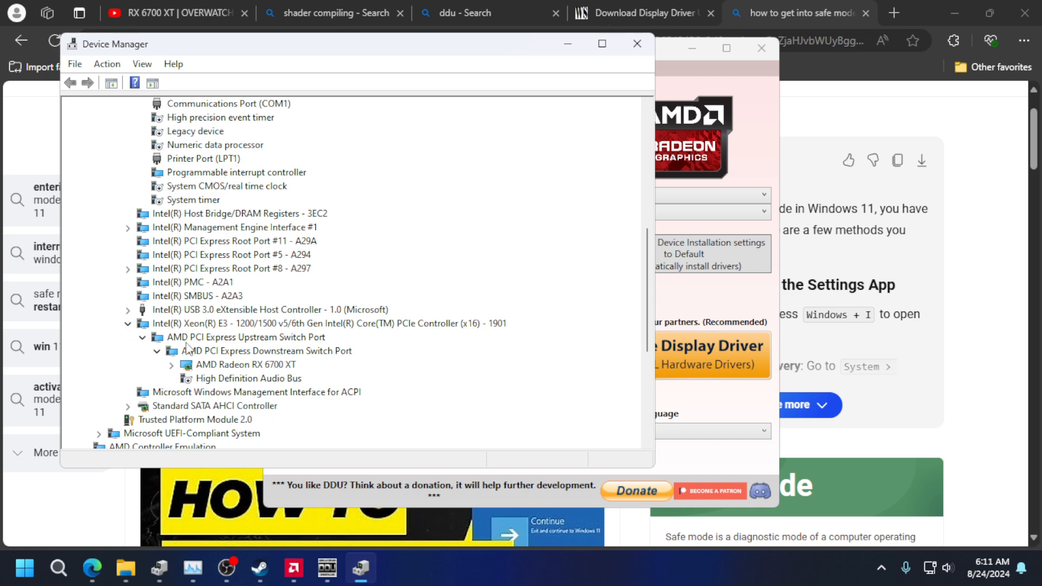
pyautogui.click(142, 63)
pyautogui.click(163, 82)
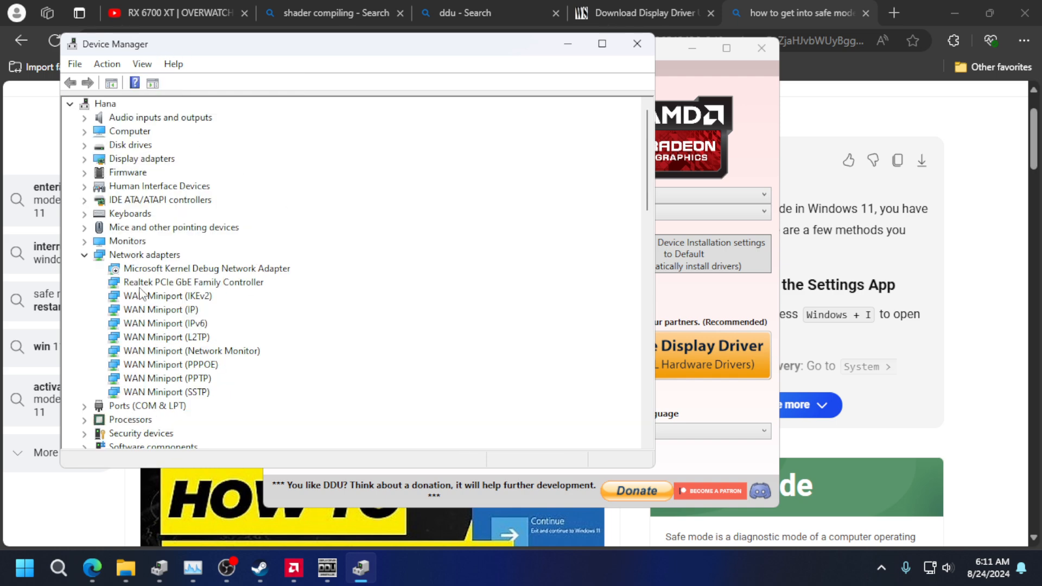
pyautogui.scroll(-2, 194, 354)
pyautogui.click(142, 64)
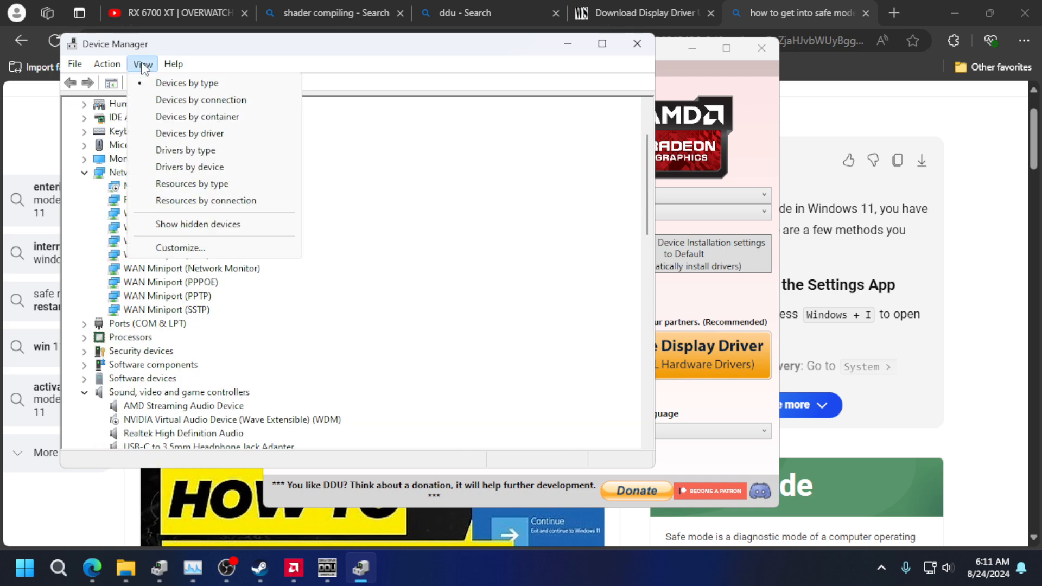
pyautogui.click(168, 83)
pyautogui.scroll(-9, 188, 314)
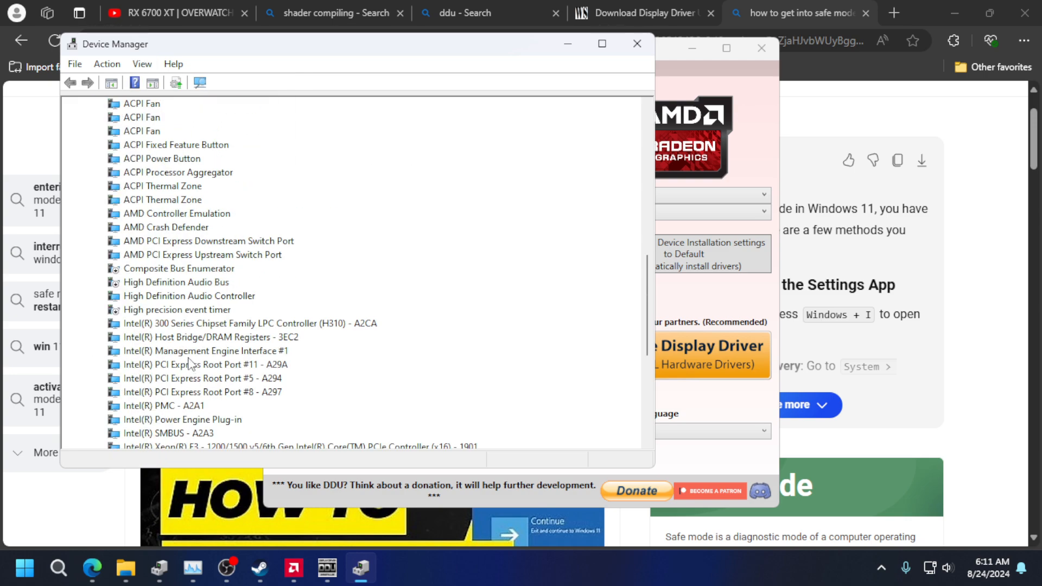
pyautogui.scroll(2, 119, 217)
pyautogui.click(87, 145)
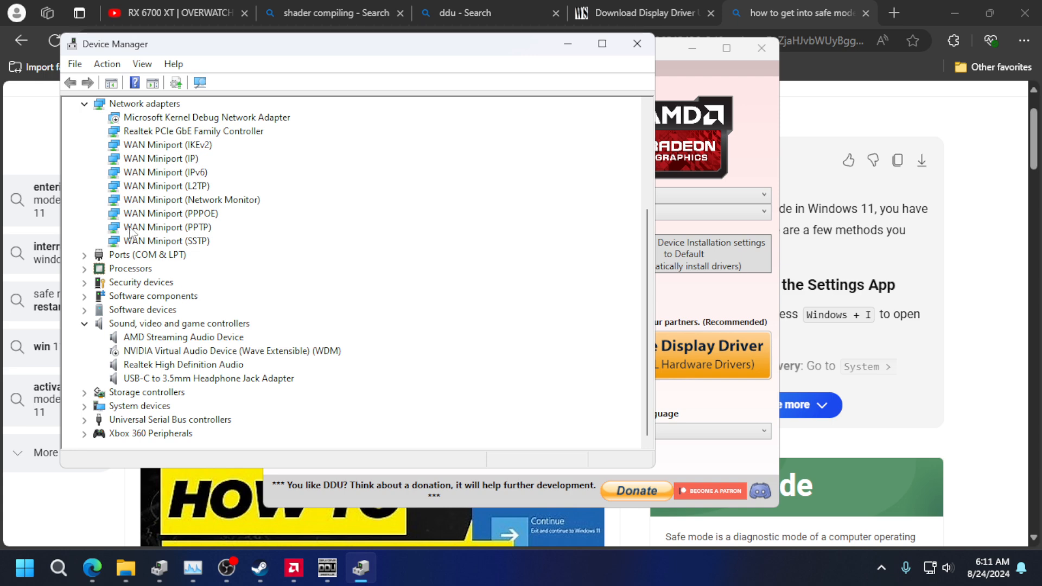
# Expand the display adapters and view the Uninstall device option for the AMD Radeon RX 6700 XT without removing the device.
pyautogui.scroll(2, 130, 232)
pyautogui.scroll(1, 88, 168)
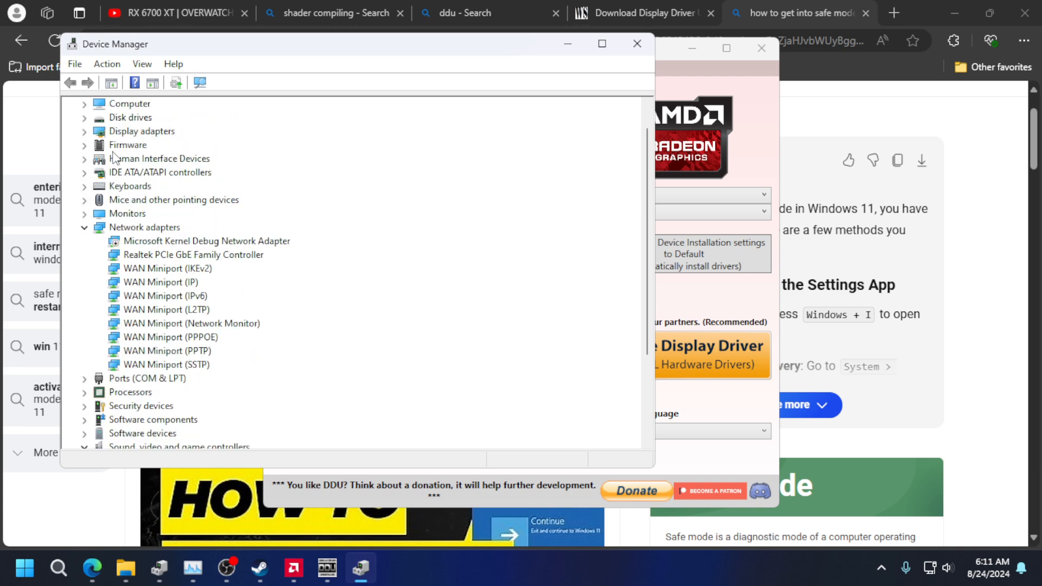
pyautogui.click(84, 132)
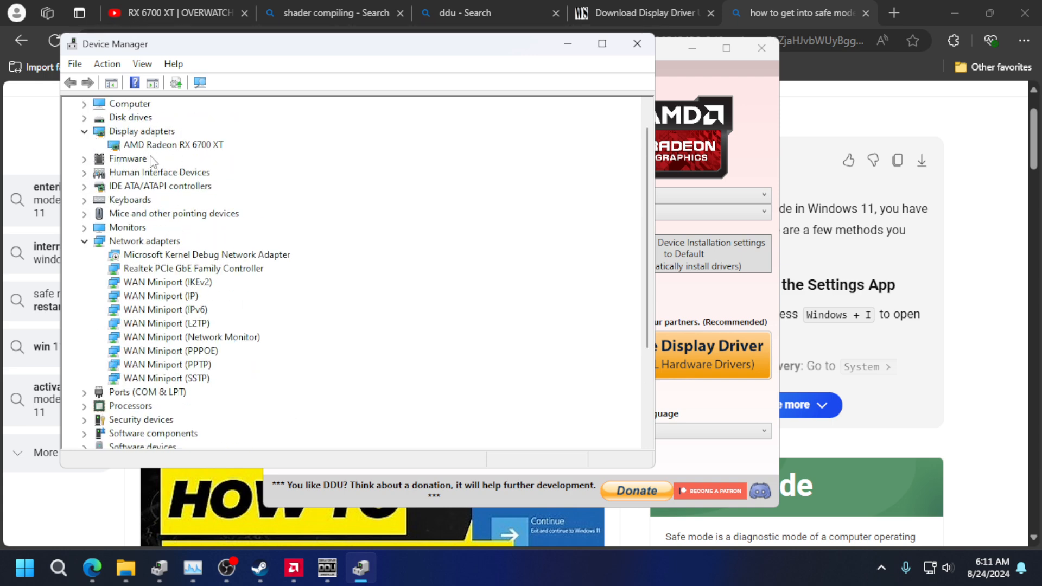
pyautogui.rightClick(162, 146)
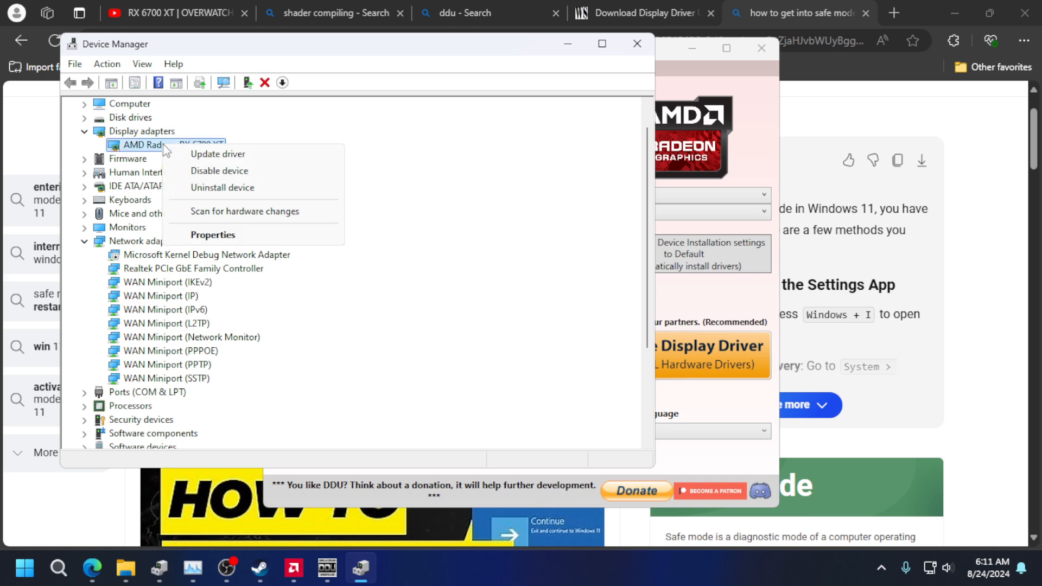
pyautogui.click(223, 188)
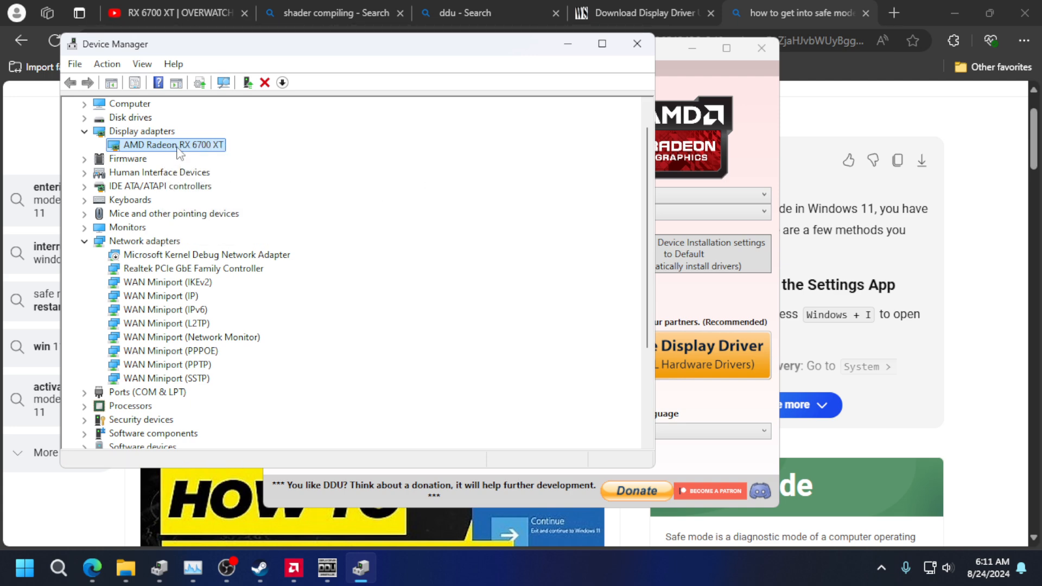
# Search Windows for "device Manager", leave the search without opening it, and close the Device Manager window.
pyautogui.press('super')
pyautogui.press('super')
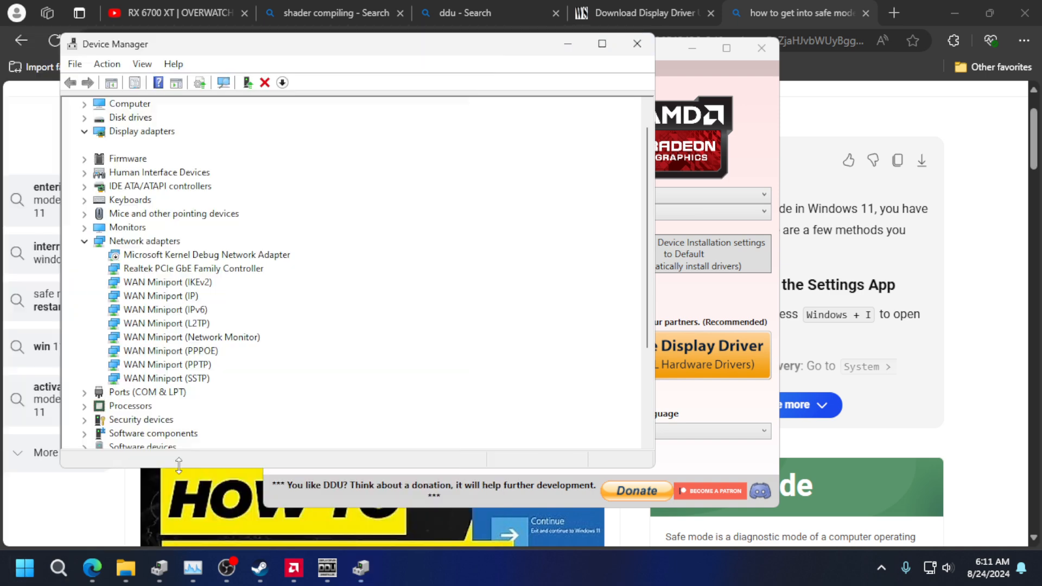
pyautogui.press('super')
pyautogui.write('device Manager')
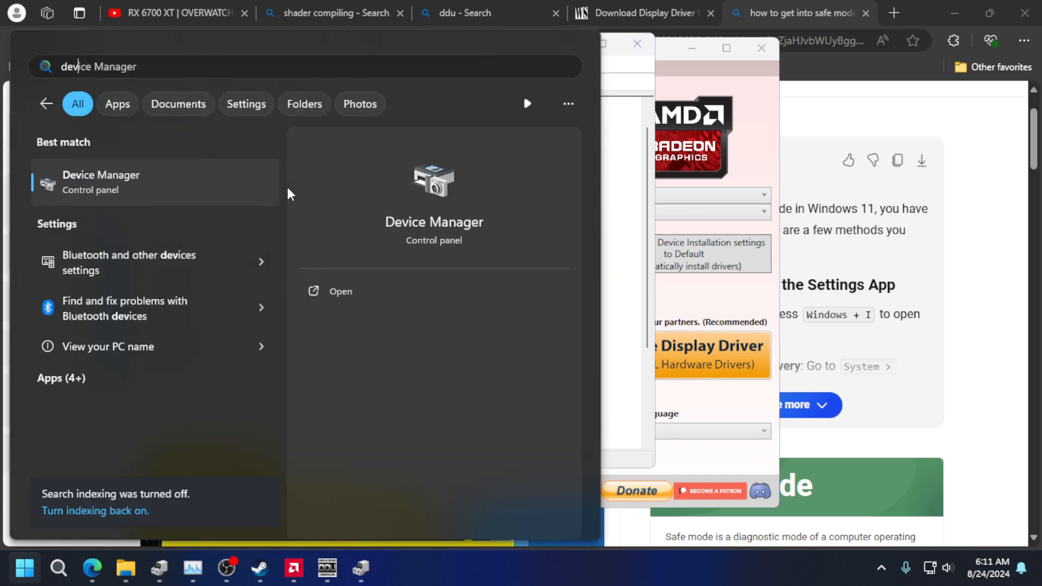
pyautogui.click(647, 66)
pyautogui.click(636, 45)
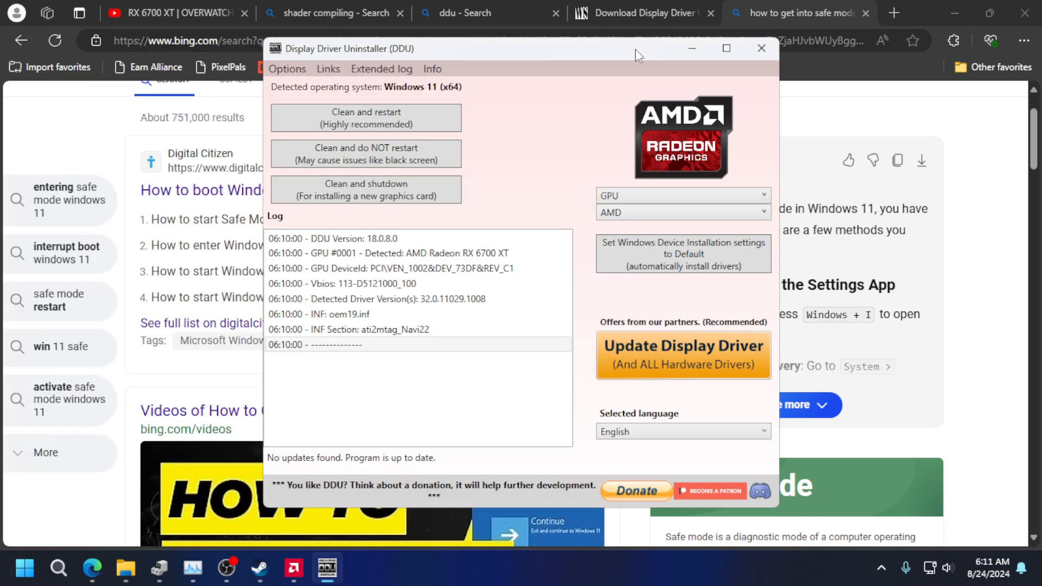
# Switch to File Explorer and select whql-amd-software-adrenalin-edition-24.7.1-win10-win11-july19-rdna.exe in the Downloads folder.
pyautogui.click(126, 570)
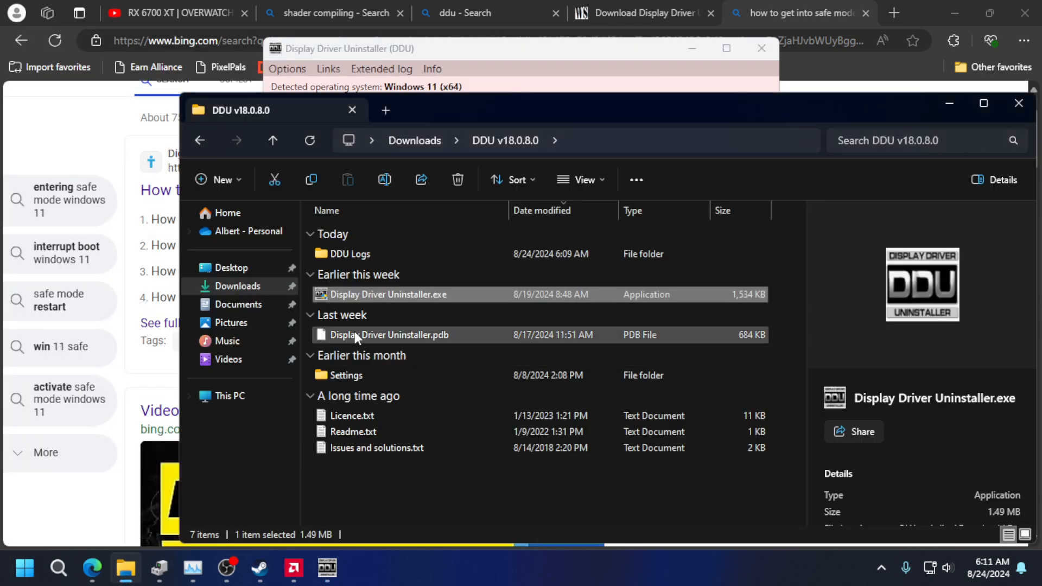
pyautogui.click(269, 288)
pyautogui.scroll(-2, 445, 414)
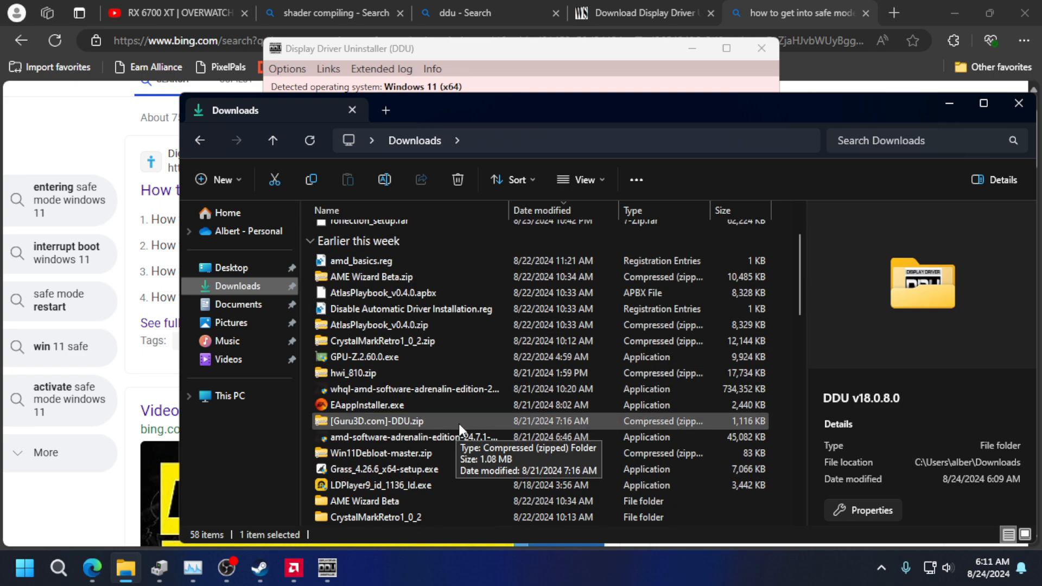
pyautogui.scroll(-3, 455, 413)
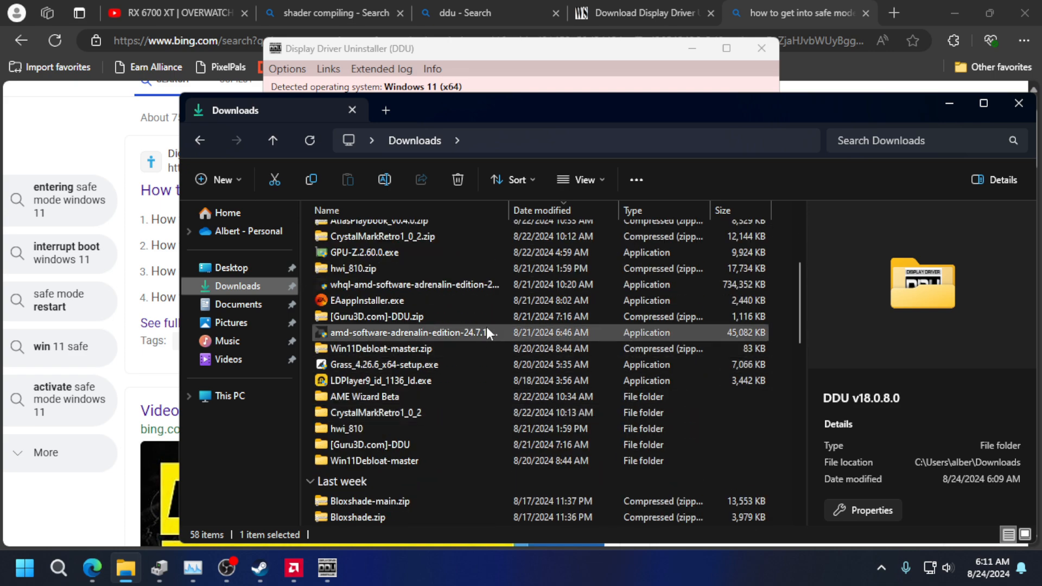
pyautogui.scroll(3, 611, 327)
pyautogui.click(516, 377)
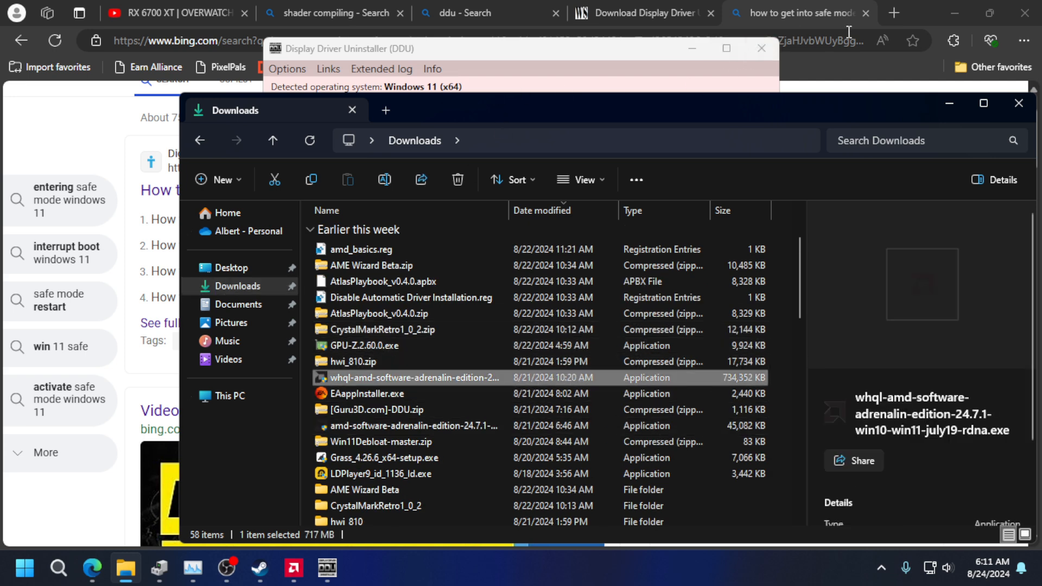
# Switch to Task Manager and examine the GPU performance page for the graphics card's model name and driver details.
pyautogui.click(773, 46)
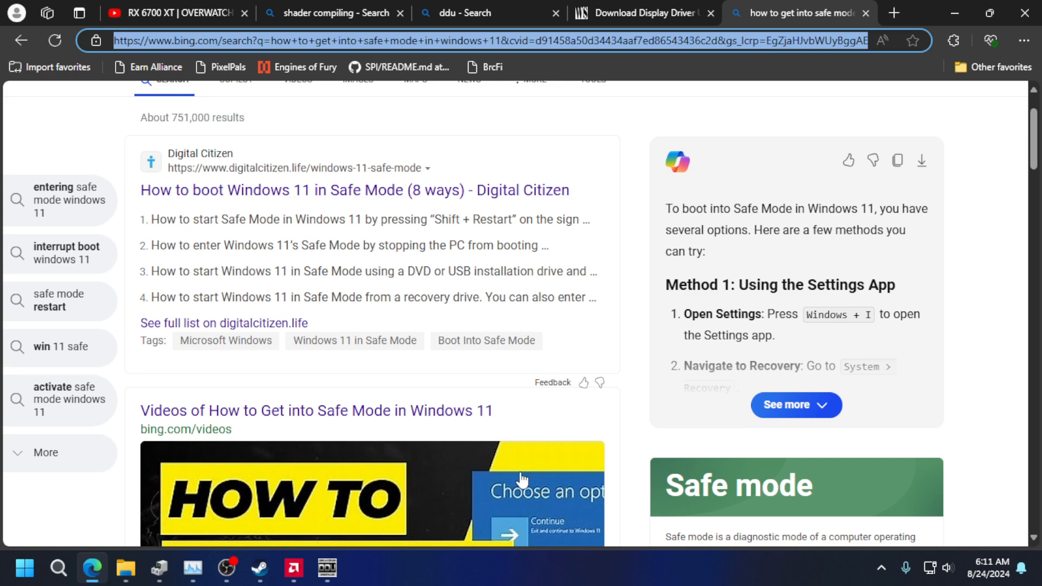
pyautogui.click(193, 568)
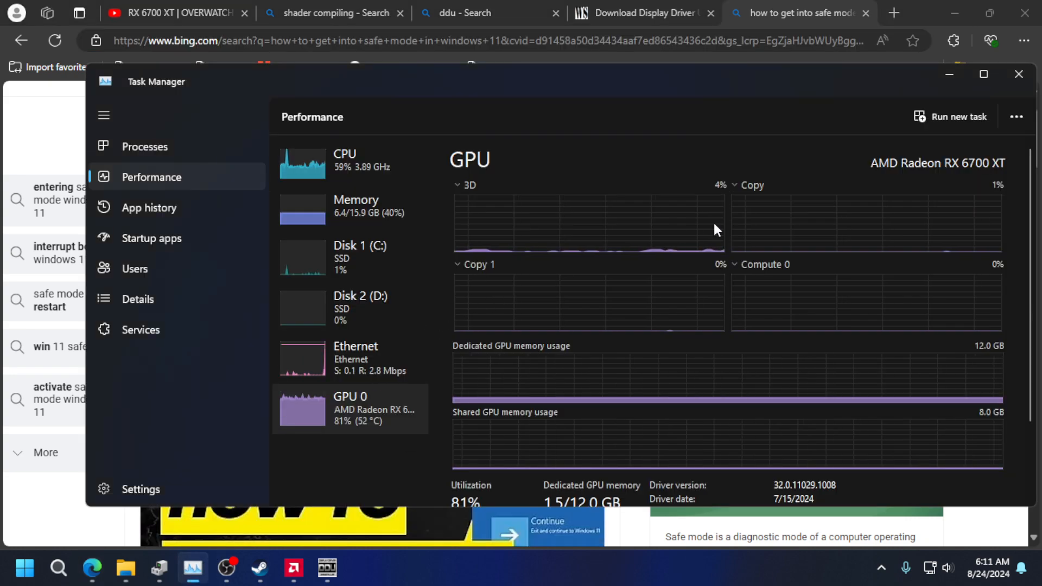
pyautogui.rightClick(565, 568)
pyautogui.rightClick(502, 568)
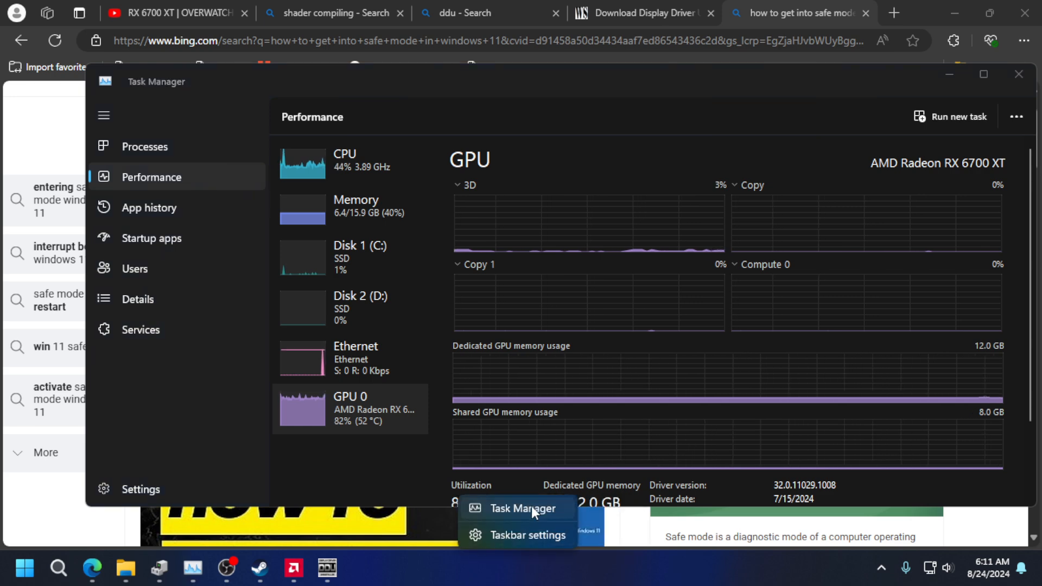
pyautogui.click(533, 509)
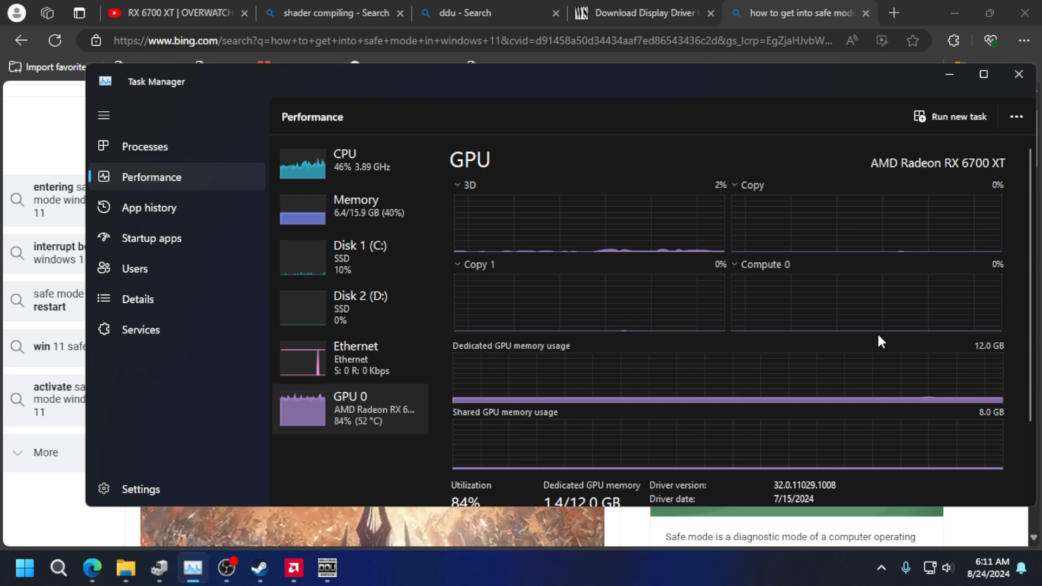
pyautogui.scroll(-3, 835, 293)
pyautogui.scroll(3, 846, 306)
pyautogui.scroll(-1, 856, 304)
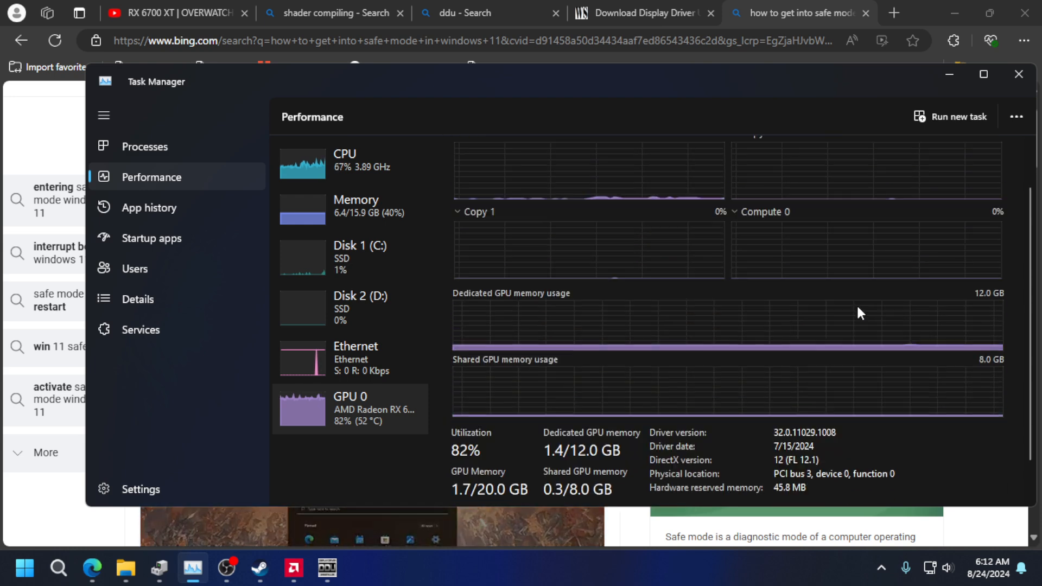
pyautogui.scroll(1, 868, 304)
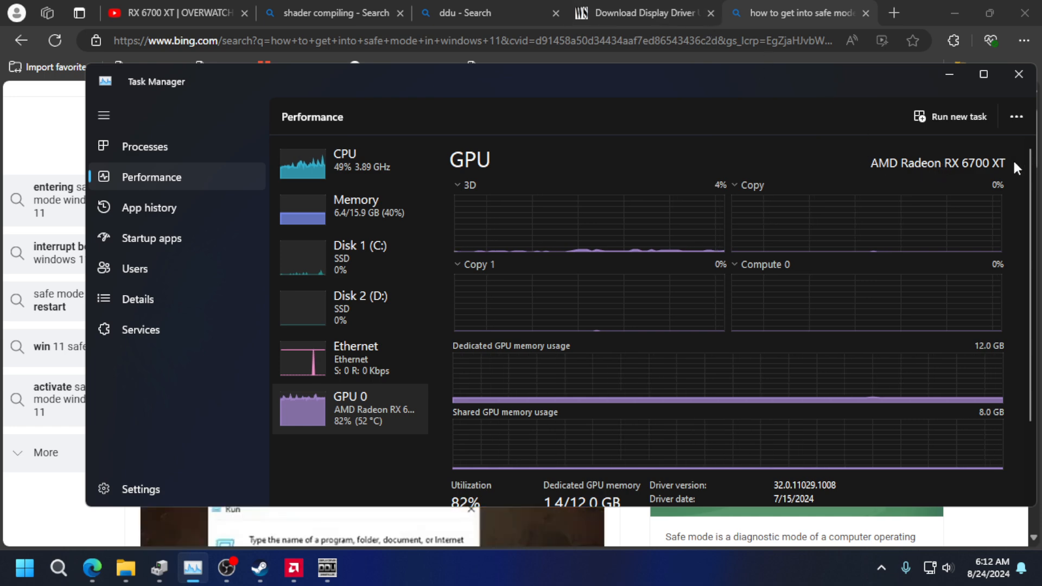
# Switch back to the browser and search the web for "AMD RX 6700 XT driver".
pyautogui.click(804, 36)
pyautogui.click(801, 36)
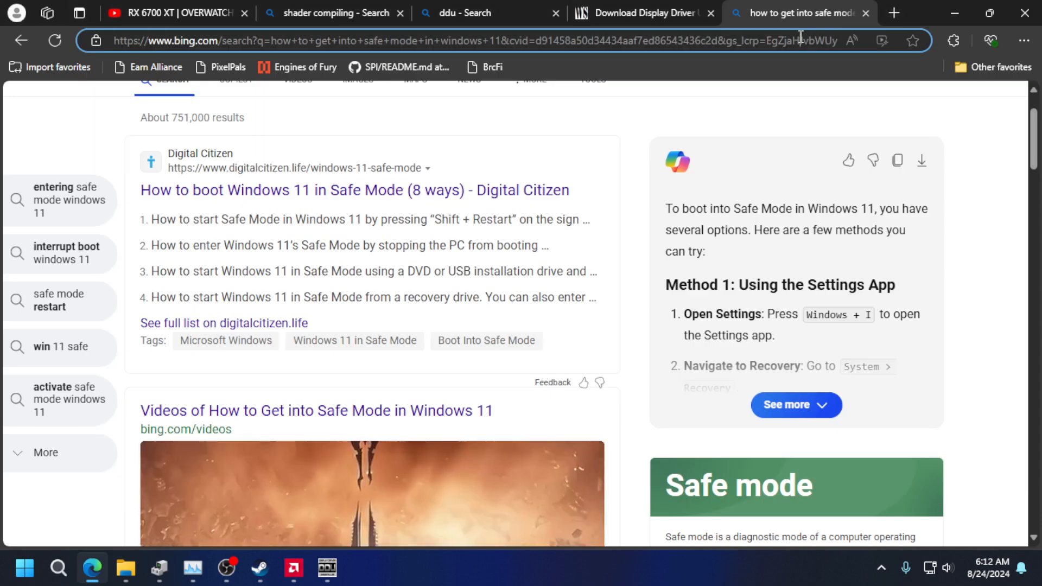
pyautogui.moveTo(388, 115); pyautogui.dragTo(9, 130)
pyautogui.write('AMD R')
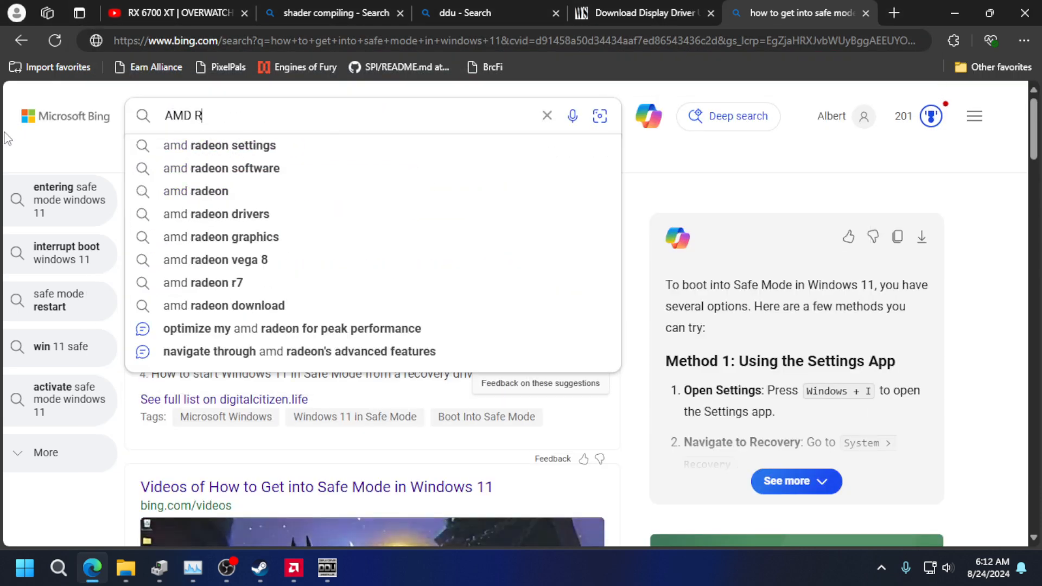
pyautogui.write('X 6700')
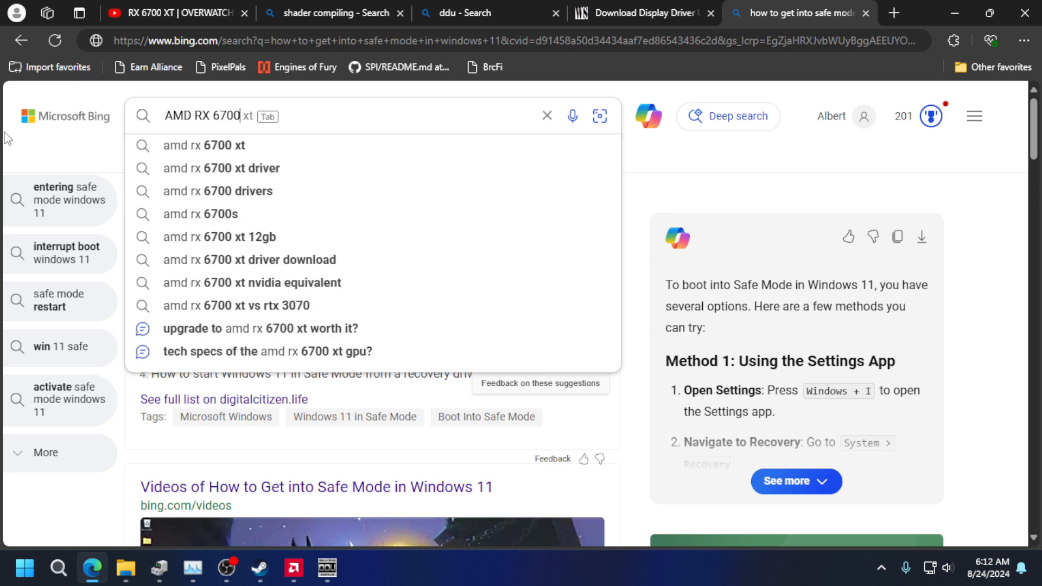
pyautogui.write(' XT driver')
pyautogui.press('Return')
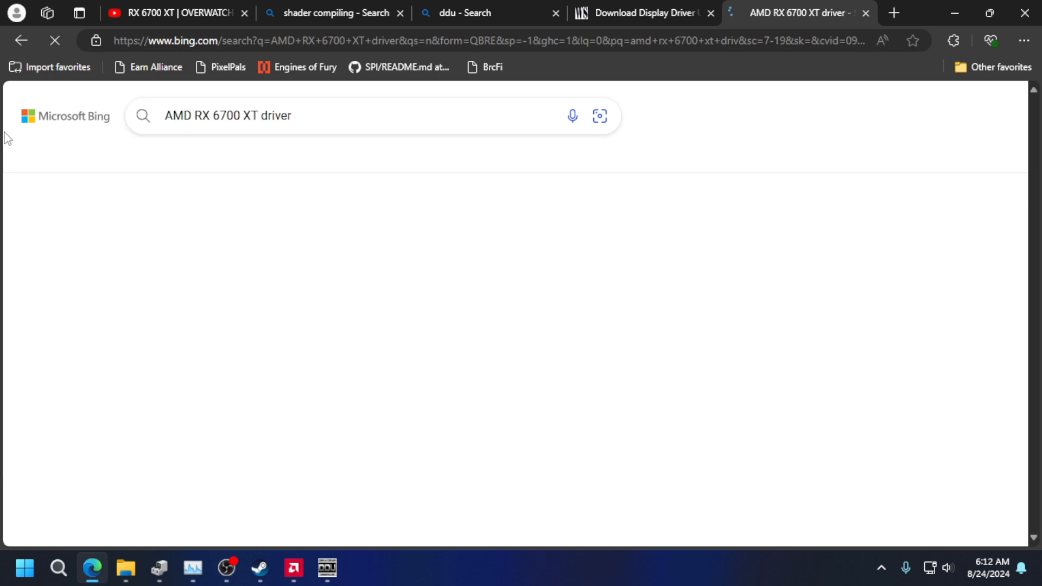
# Open AMD's Radeon RX 6700 XT driver page from the search results and expand the Windows 11 - 64-Bit Edition drivers.
pyautogui.click(265, 266)
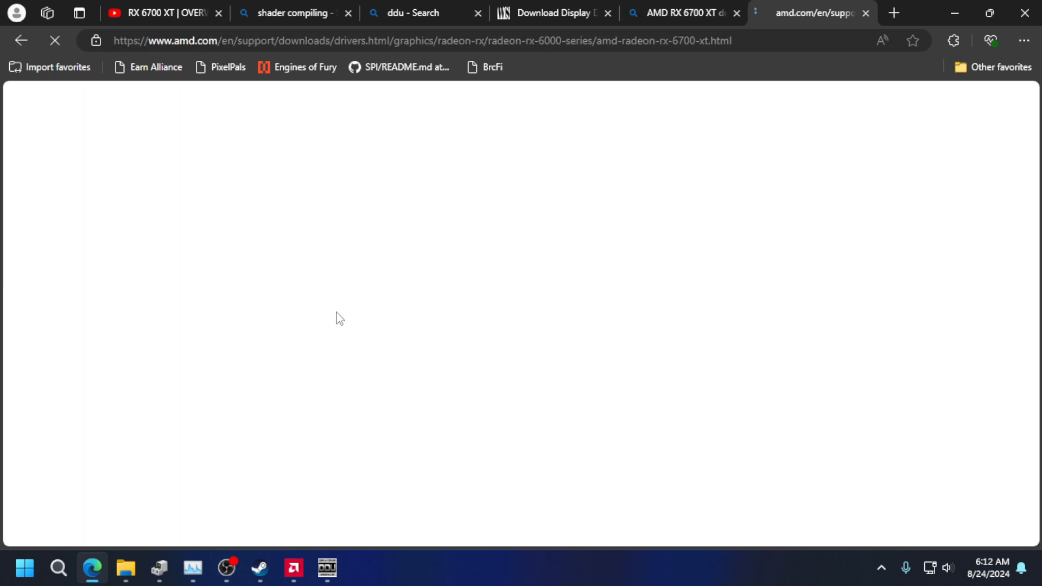
pyautogui.scroll(-3, 228, 242)
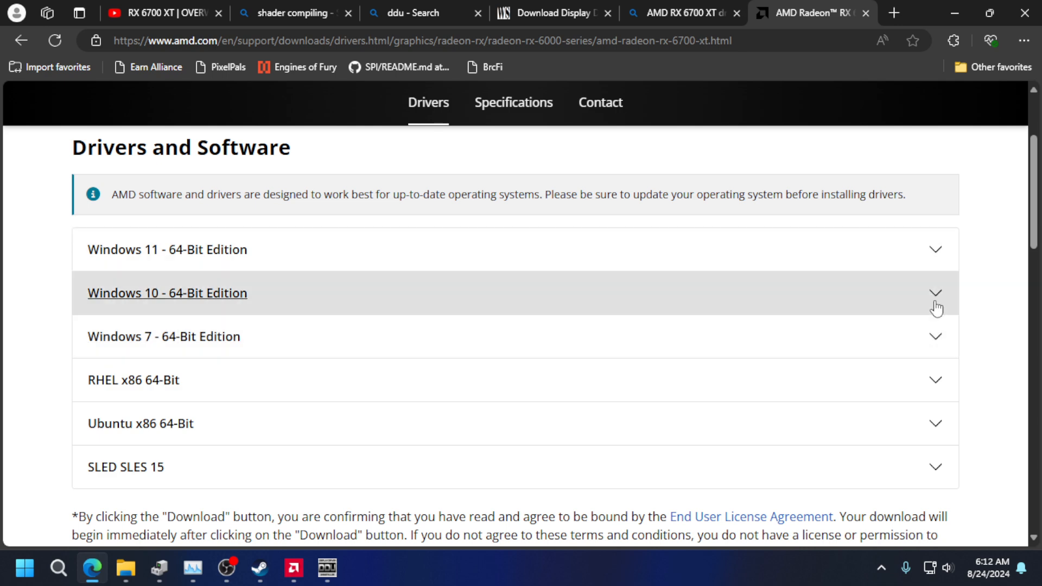
pyautogui.click(943, 255)
# Review the Windows 11 driver downloads, highlight the AMD Software: Adrenalin Edition 24.7.1 (WHQL Recommended) entry, and clear the highlight.
pyautogui.scroll(-3, 609, 377)
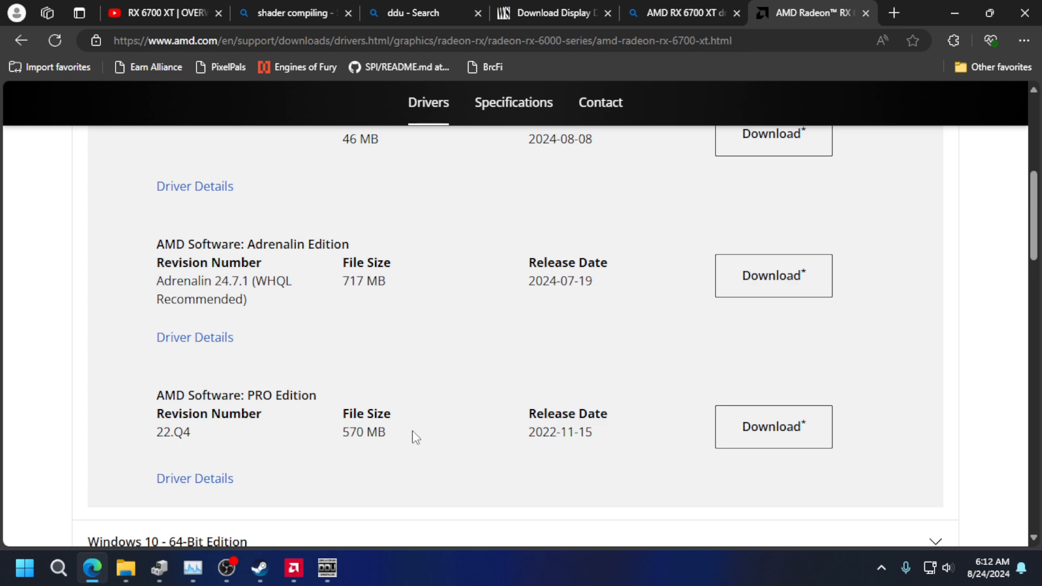
pyautogui.scroll(1, 328, 320)
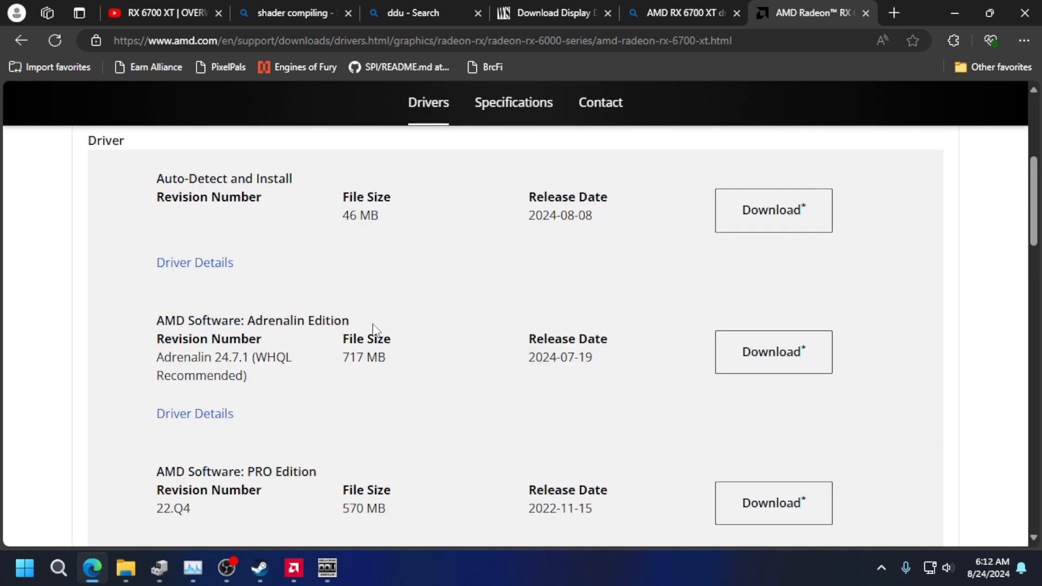
pyautogui.moveTo(116, 321); pyautogui.dragTo(282, 380)
pyautogui.click(344, 404)
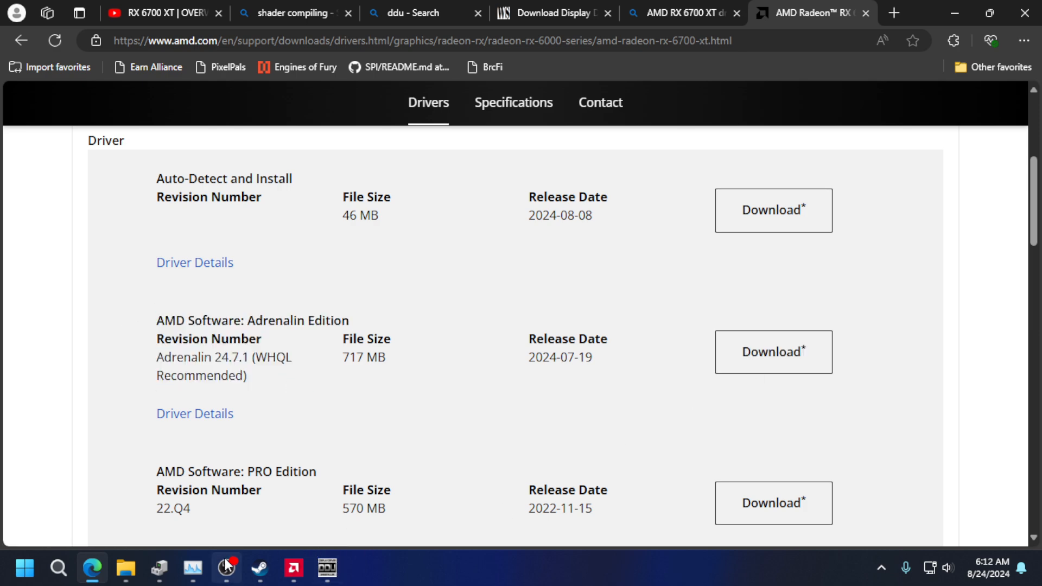
pyautogui.click(231, 569)
pyautogui.click(228, 567)
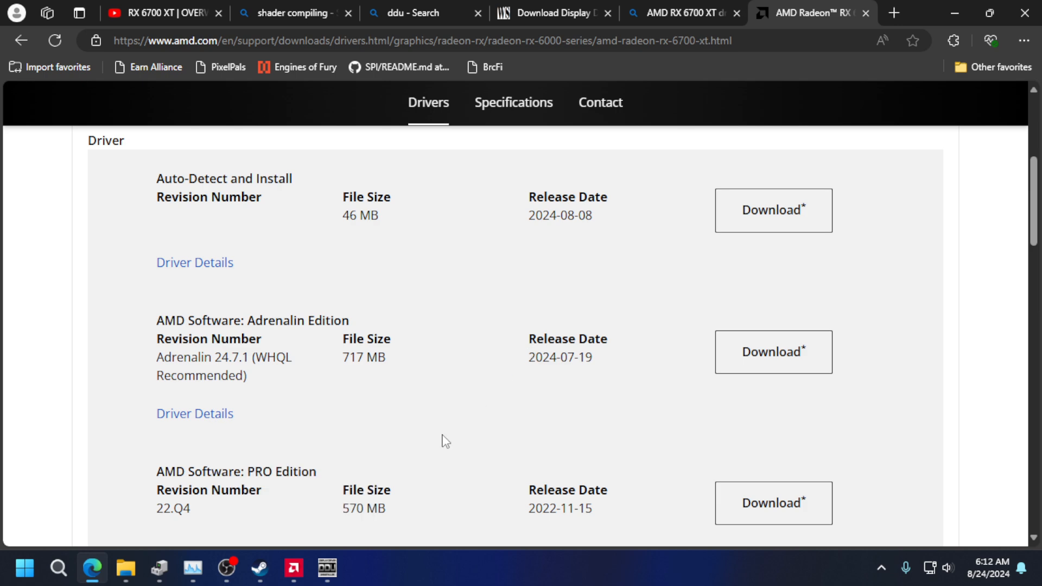
pyautogui.moveTo(324, 579)
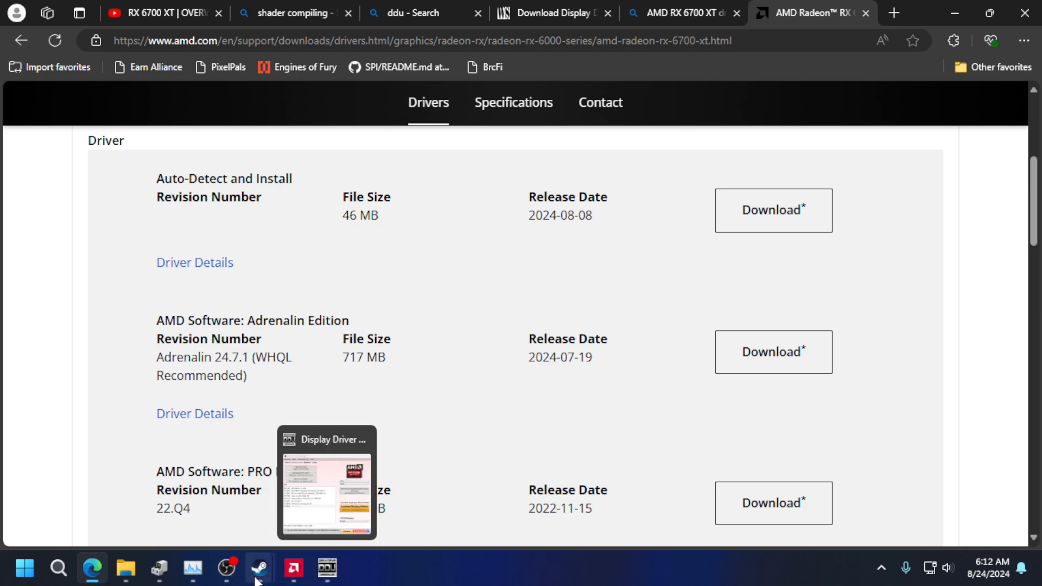